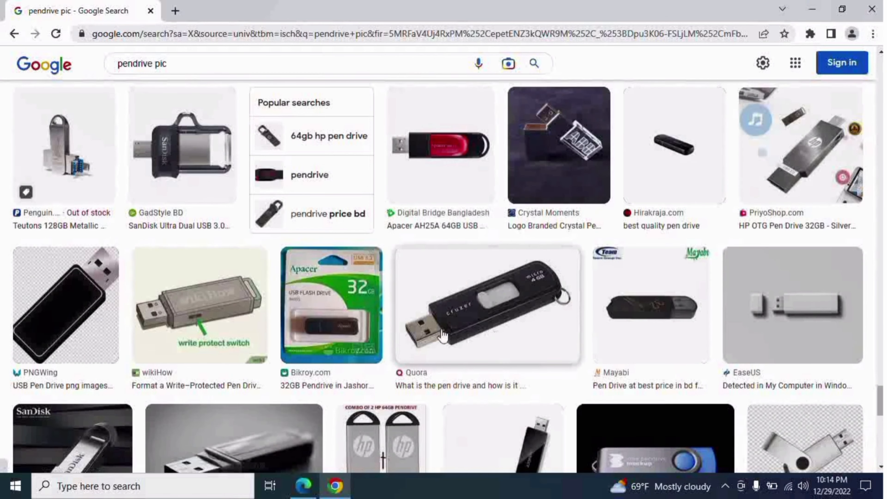
Browse the "pendrive pic" image results to look at different USB flash drives.
scroll(489, 343, "down", 2)
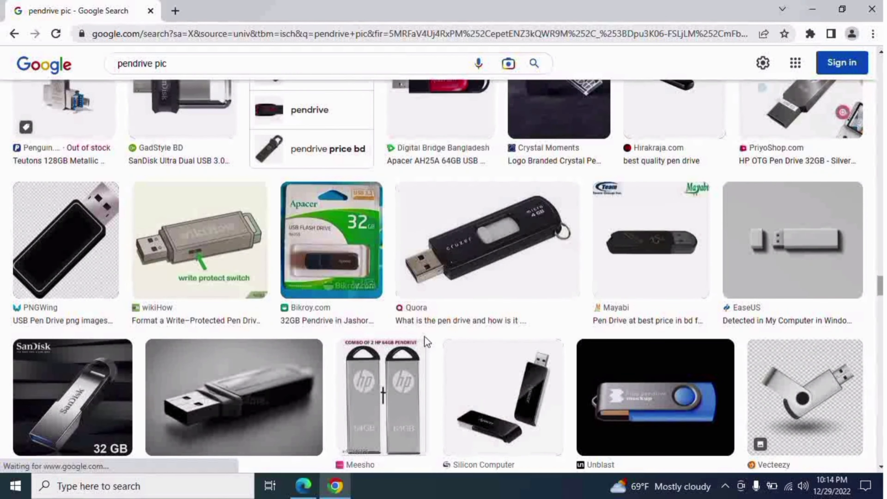
scroll(427, 339, "down", 7)
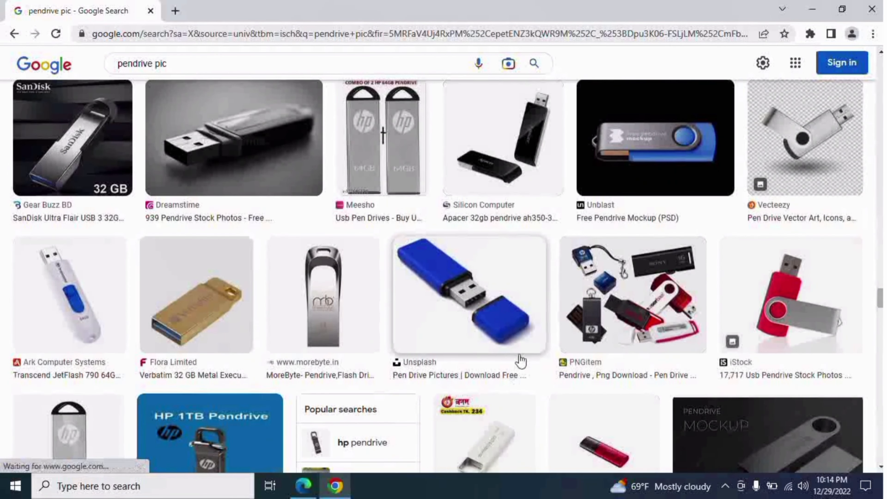
scroll(501, 365, "down", 9)
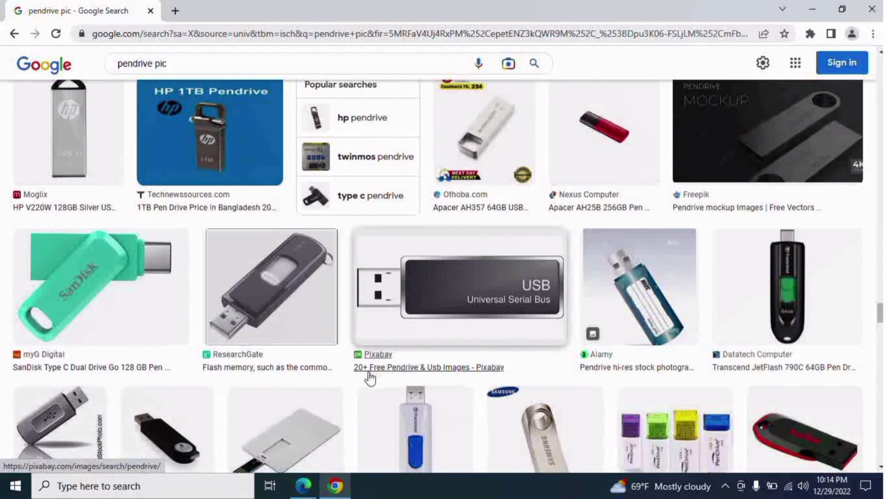
left_click(476, 363)
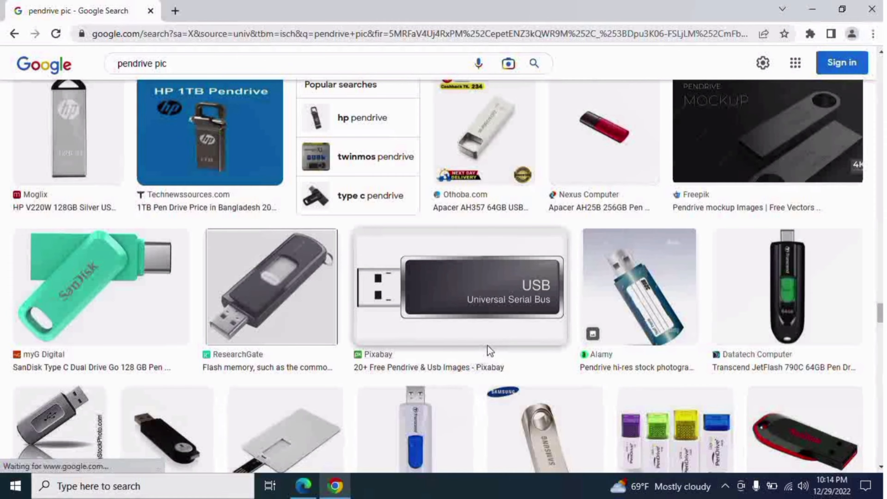
scroll(500, 351, "up", 15)
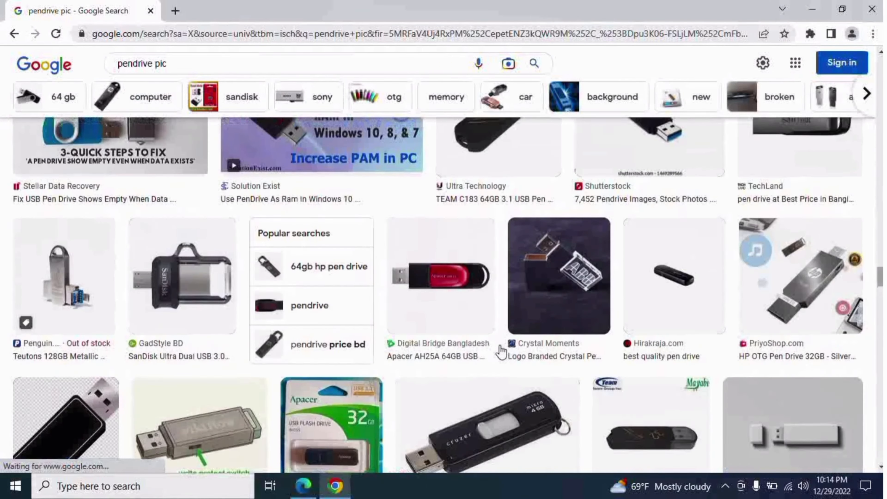
scroll(501, 352, "up", 7)
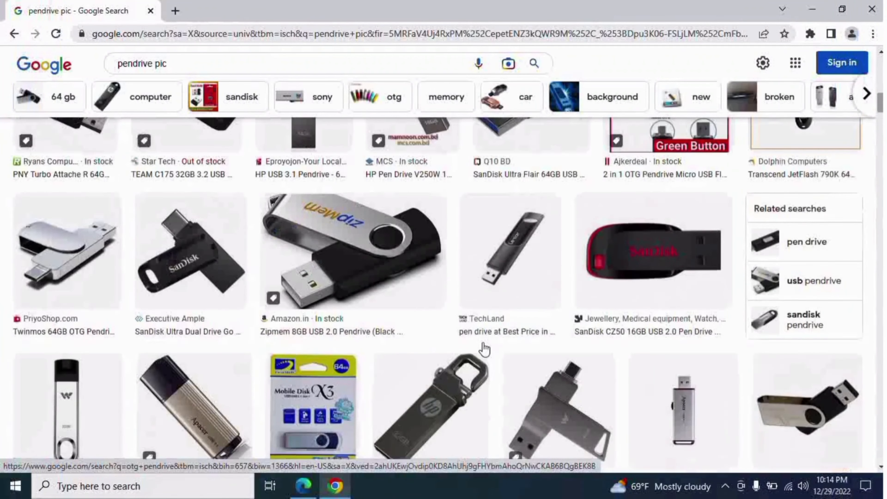
scroll(485, 352, "up", 3)
scroll(484, 347, "up", 6)
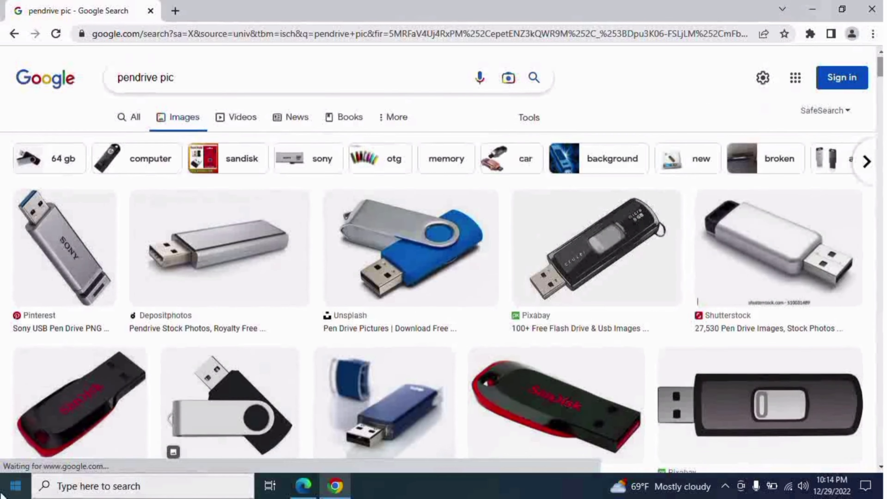
left_click(186, 300)
scroll(245, 307, "down", 2)
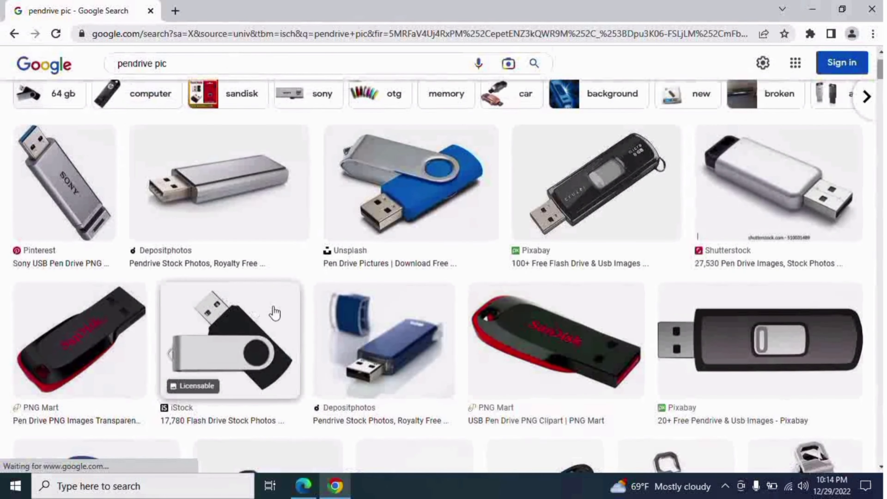
scroll(349, 301, "down", 4)
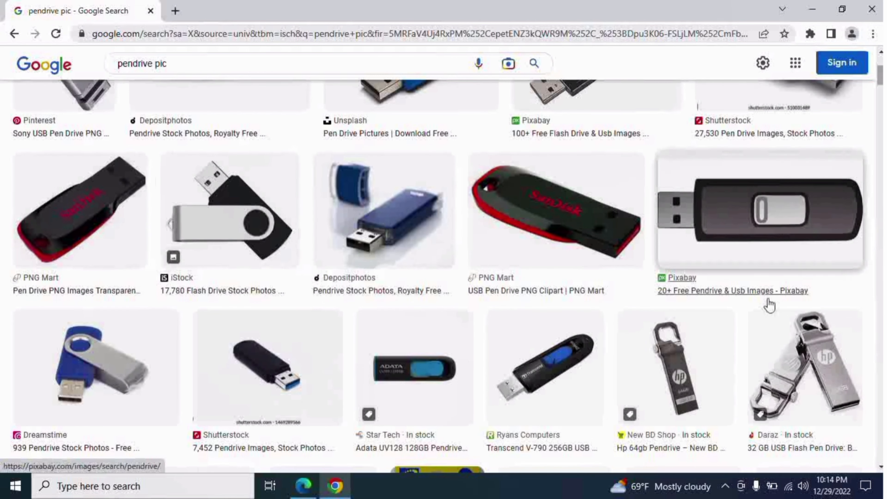
scroll(559, 280, "down", 2)
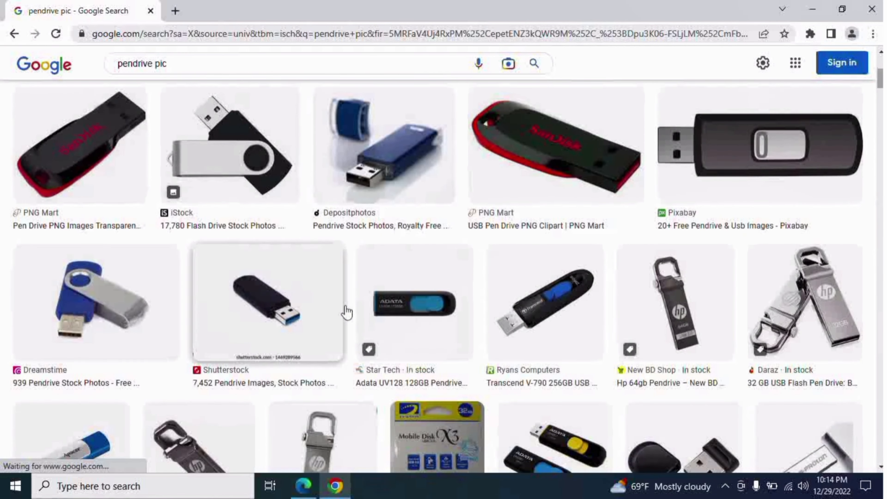
scroll(347, 311, "down", 2)
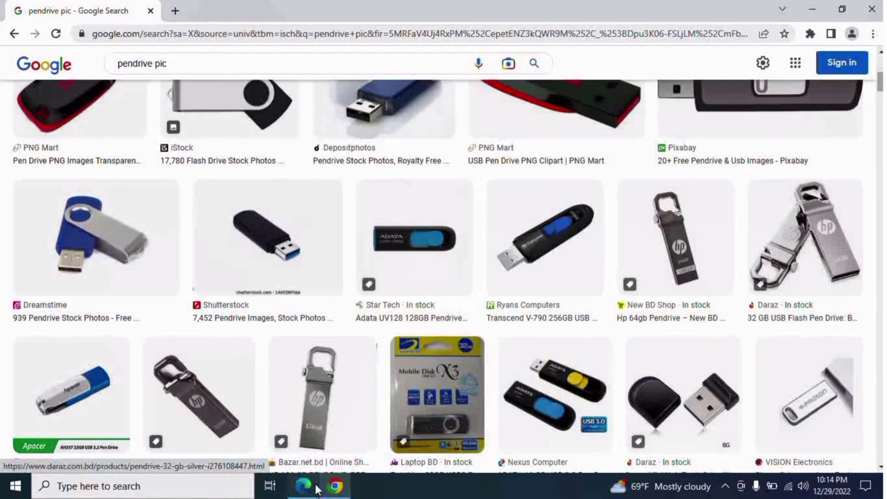
View the Windows Setup GPT partition style error picture in Edge and more pendrive image results in Chrome.
left_click(307, 485)
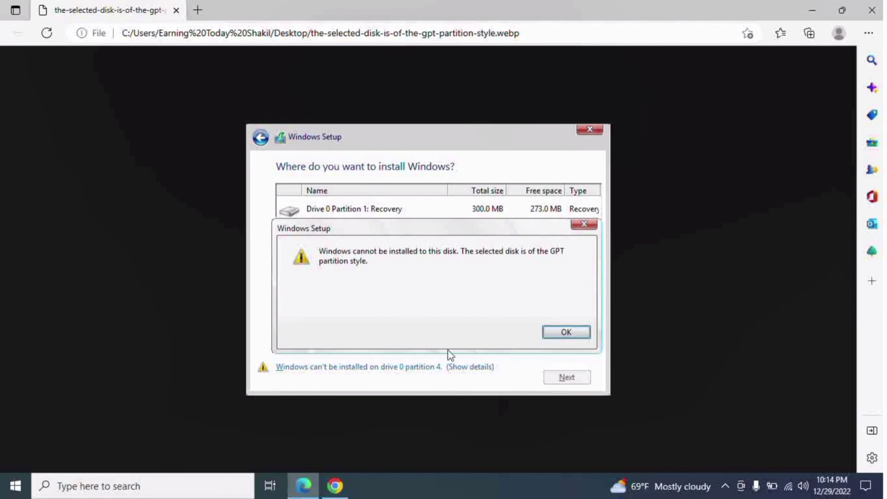
mouse_move(334, 486)
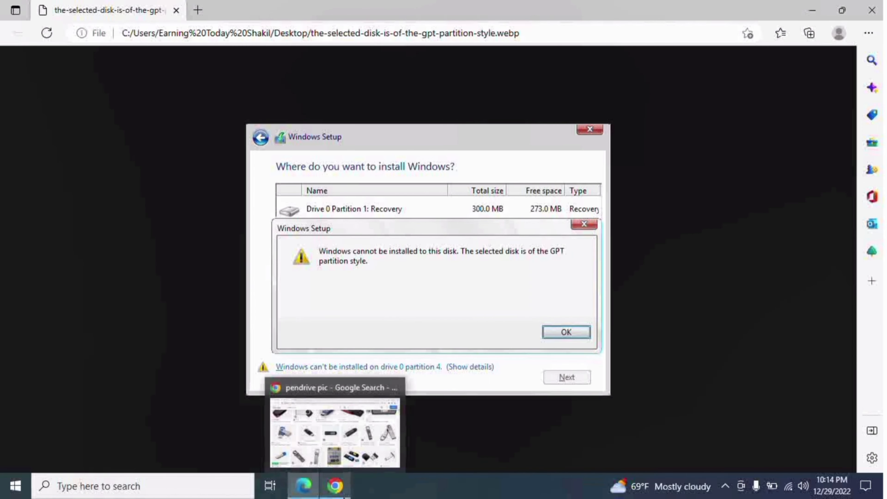
left_click(333, 423)
scroll(434, 300, "down", 7)
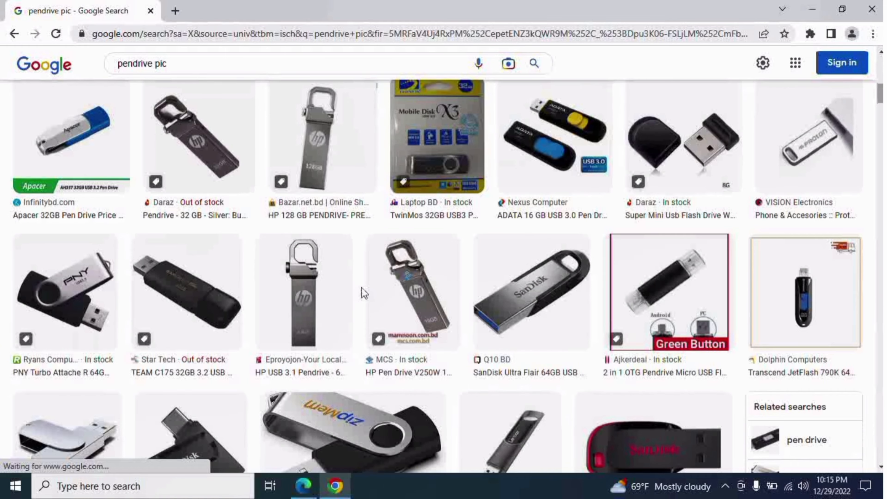
scroll(356, 279, "down", 5)
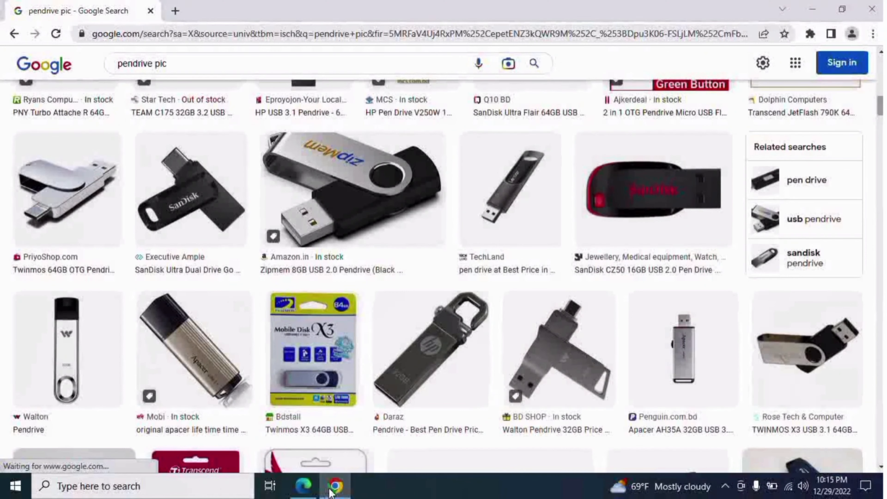
left_click(331, 496)
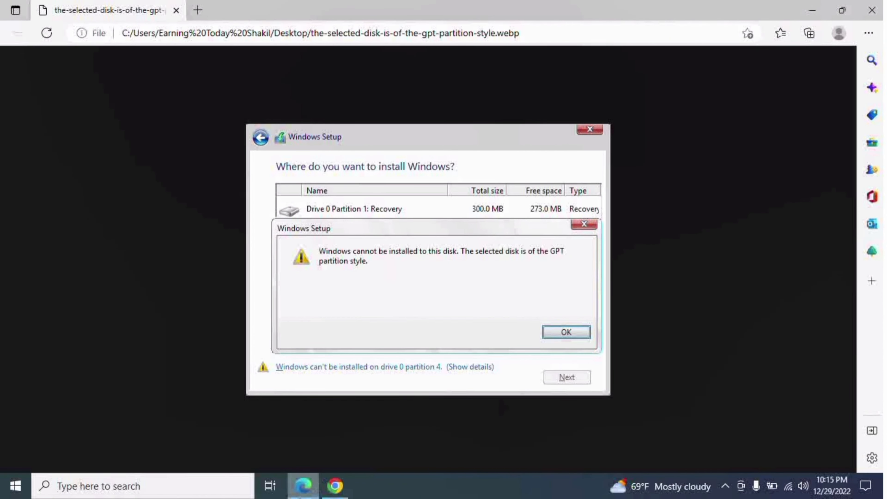
mouse_move(336, 486)
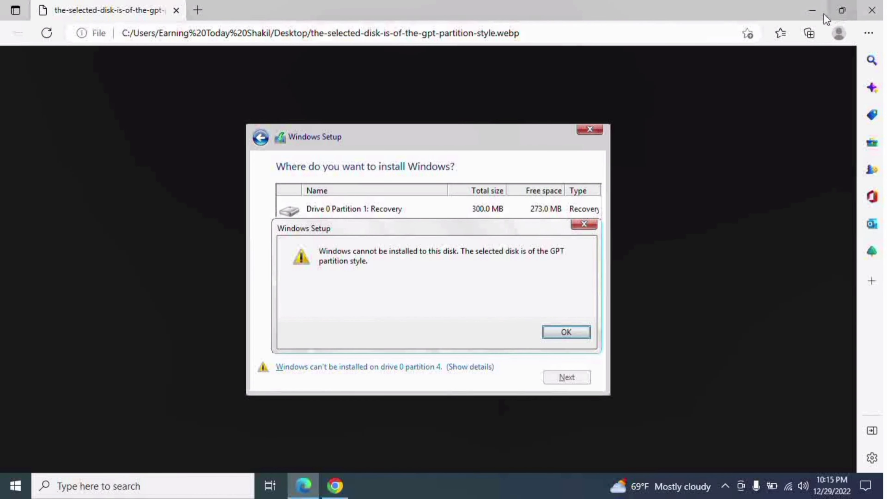
Minimize the Edge window showing the Windows Setup error and refresh the desktop several times.
left_click(812, 9)
right_click(295, 75)
left_click(348, 116)
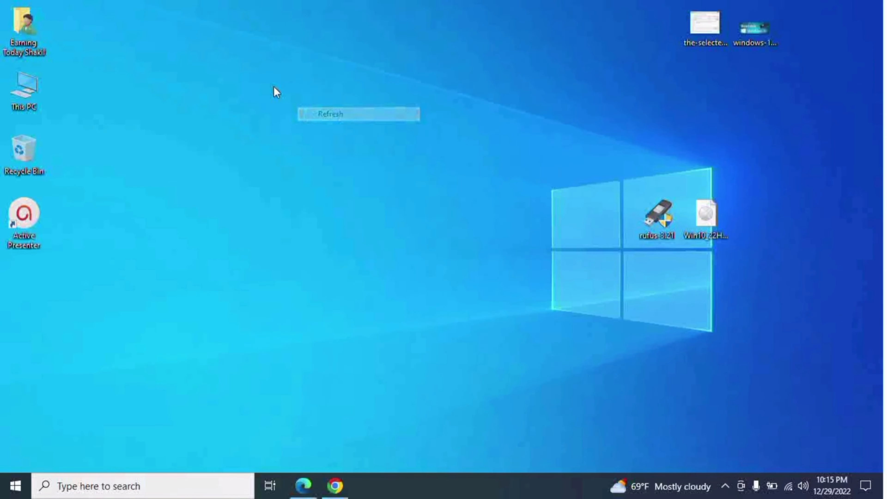
right_click(273, 85)
left_click(297, 127)
right_click(289, 102)
left_click(324, 139)
right_click(265, 99)
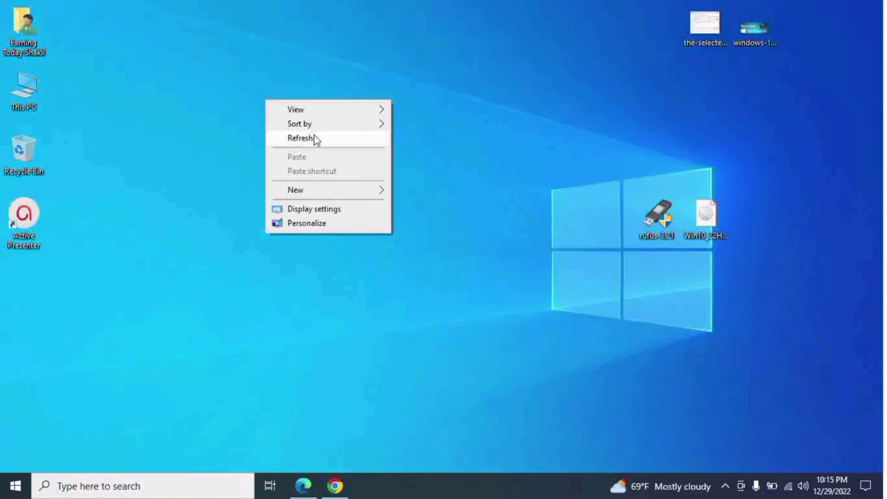
left_click(314, 135)
right_click(252, 98)
left_click(305, 136)
right_click(252, 111)
left_click(293, 151)
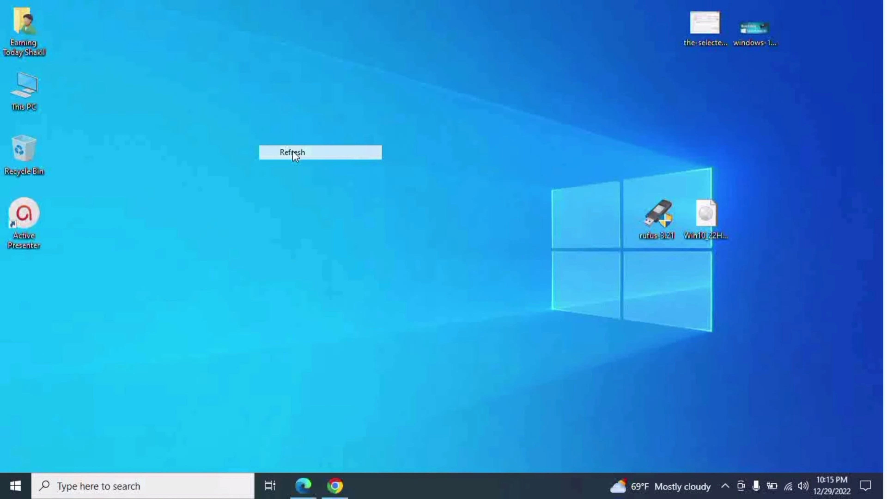
right_click(251, 123)
left_click(293, 163)
right_click(258, 112)
left_click(303, 155)
right_click(259, 125)
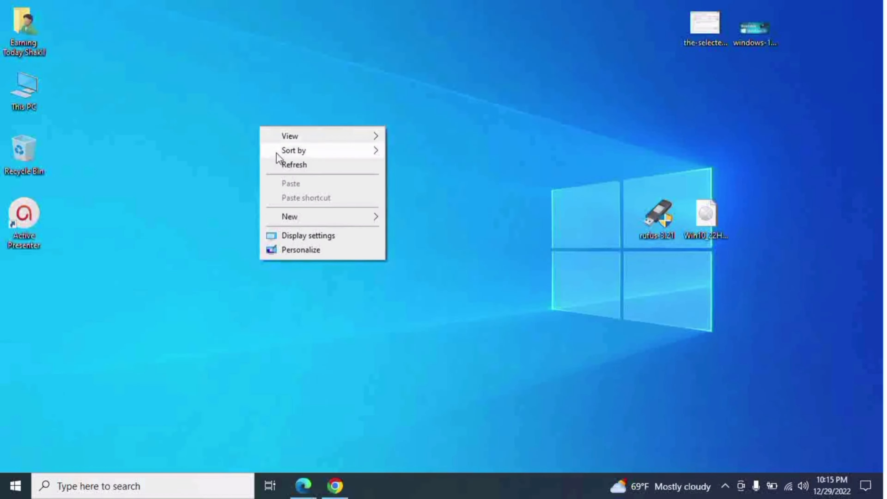
left_click(289, 162)
right_click(261, 132)
left_click(295, 171)
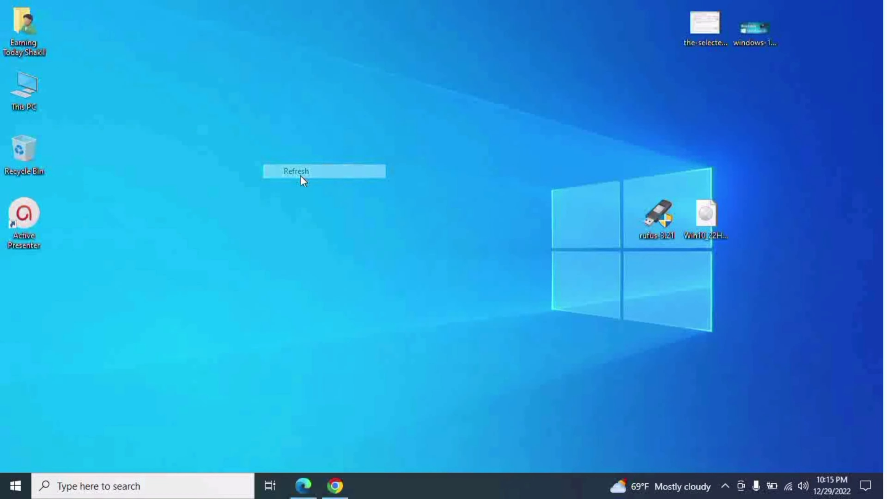
Bring up the pendrive image results in Chrome, return to the desktop and refresh it.
left_click(335, 486)
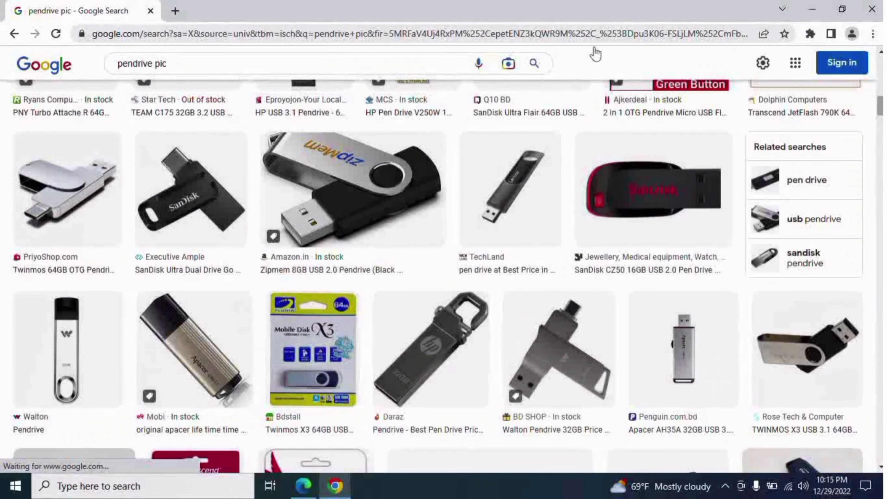
left_click(813, 9)
right_click(382, 132)
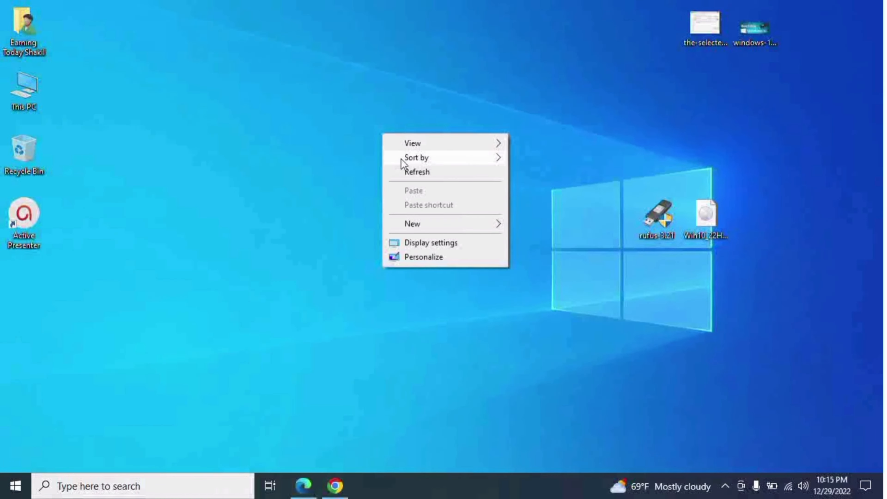
left_click(402, 171)
right_click(358, 112)
left_click(418, 150)
right_click(351, 109)
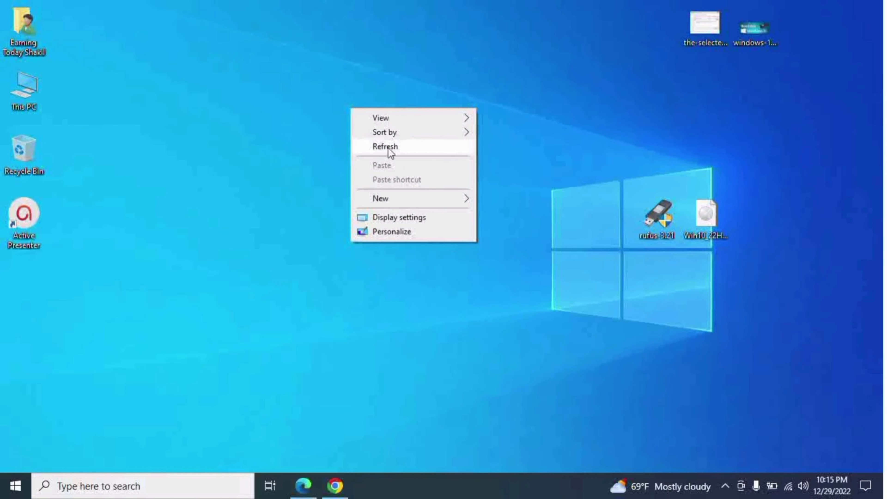
left_click(389, 149)
Place the rufus-3.21 and Win10_22H2_EnglishInternational_x64 files side by side nearer the middle of the desktop and refresh it.
left_click_drag(653, 209, 504, 136)
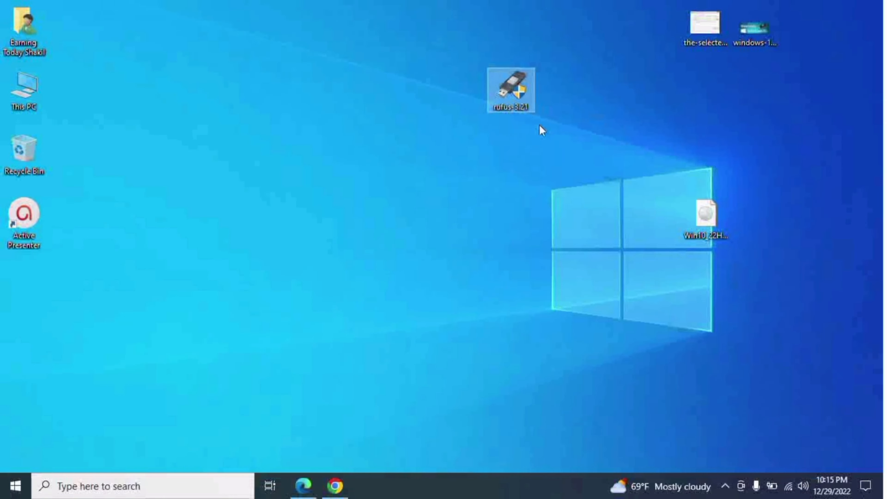
left_click_drag(539, 124, 561, 101)
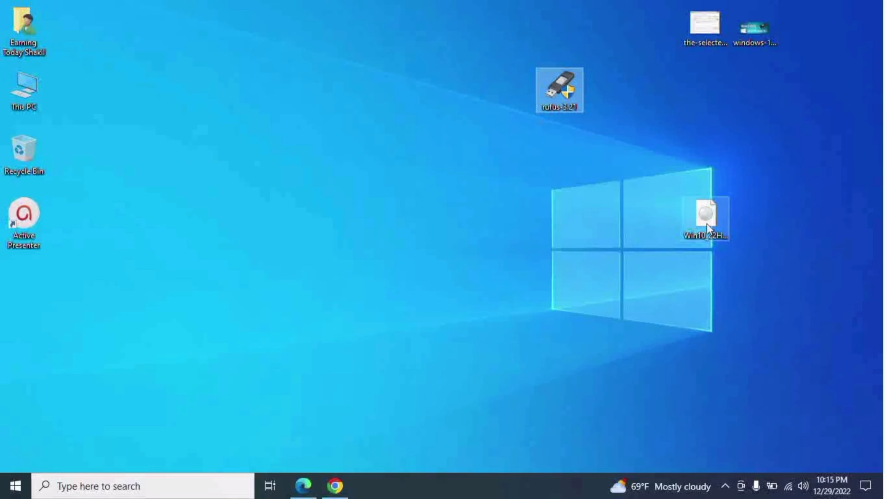
left_click_drag(707, 224, 618, 102)
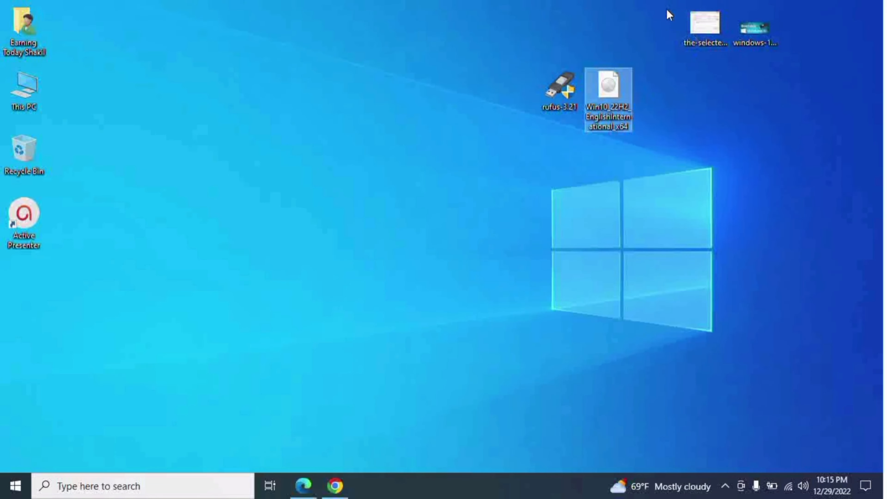
left_click_drag(454, 71, 677, 125)
left_click_drag(610, 85, 610, 146)
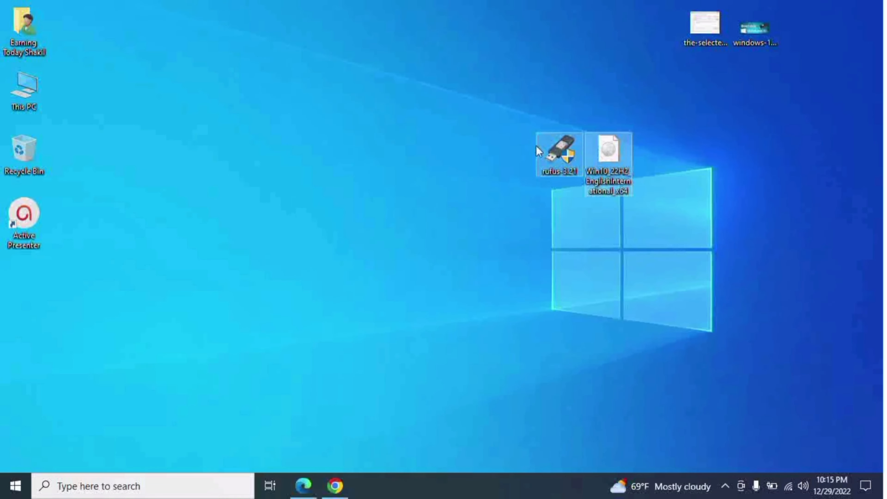
left_click(535, 149)
right_click(335, 64)
left_click(387, 102)
right_click(325, 80)
left_click(376, 120)
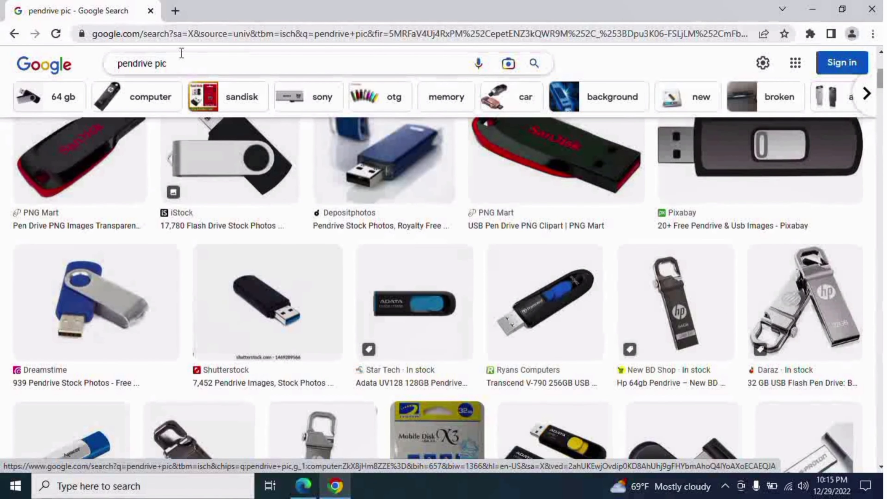
Switch to Chrome and run a Google search for "microsoft software".
left_click(174, 33)
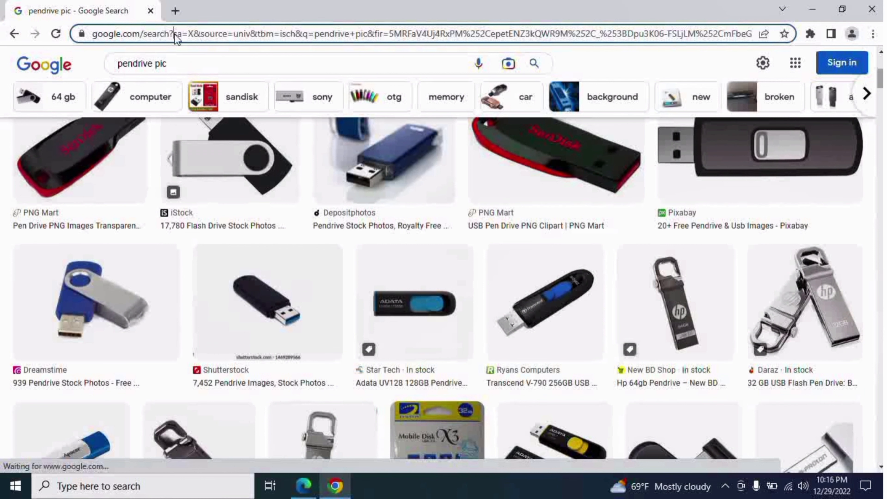
key("BackSpace")
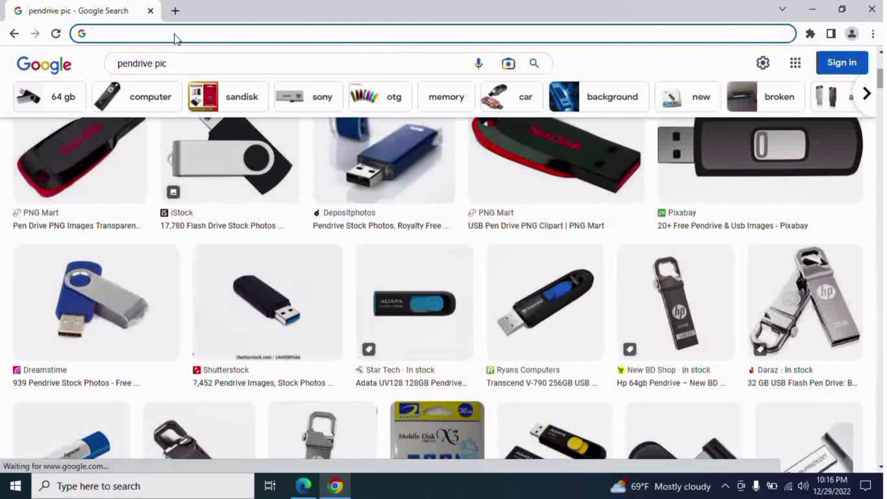
type("microsoft.com")
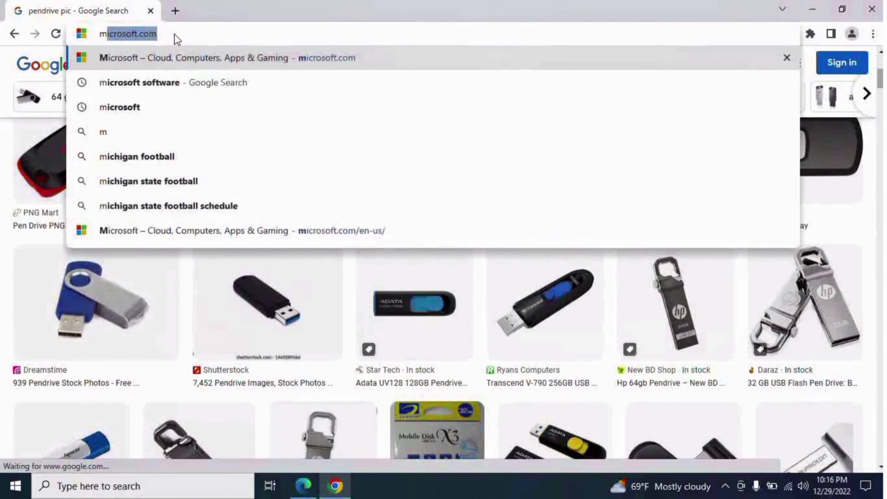
left_click(167, 85)
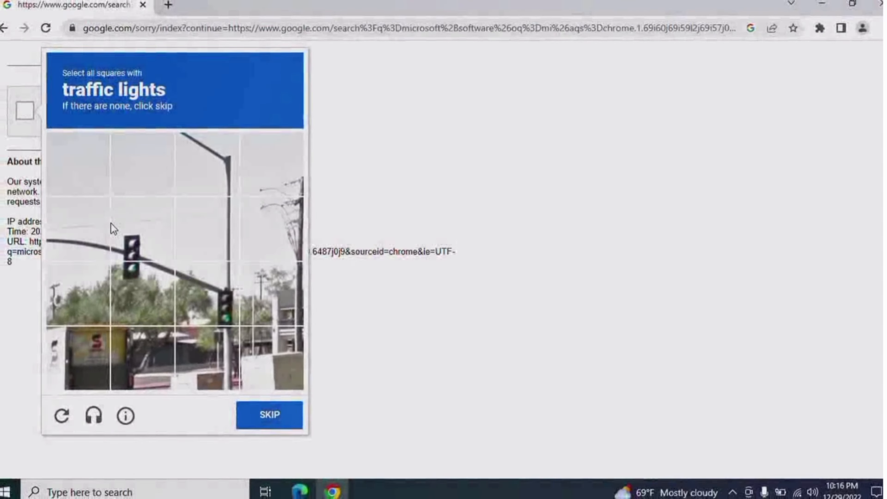
Solve the image verification challenges by selecting all squares with traffic lights and submitting each one.
left_click(105, 226)
left_click(105, 296)
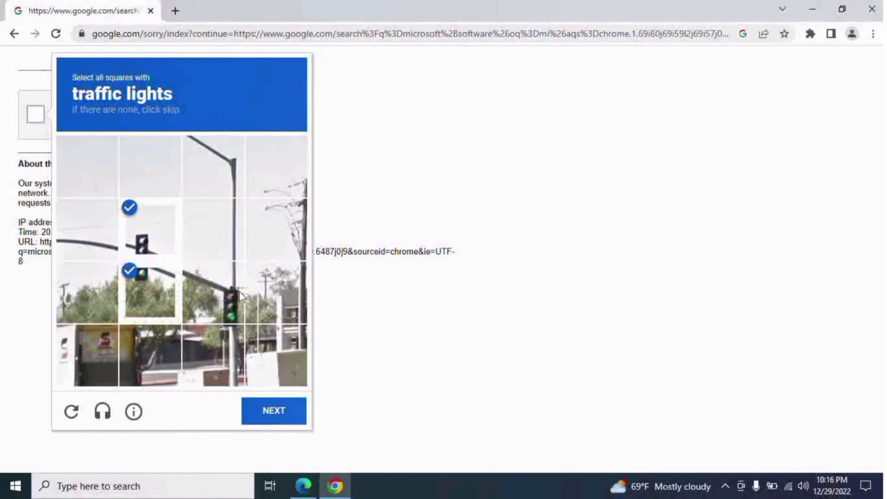
left_click(241, 296)
left_click(287, 414)
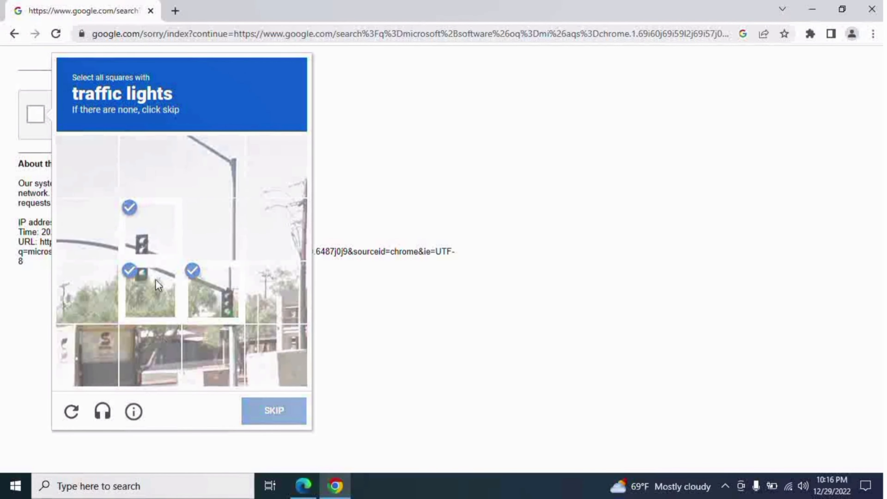
left_click(150, 294)
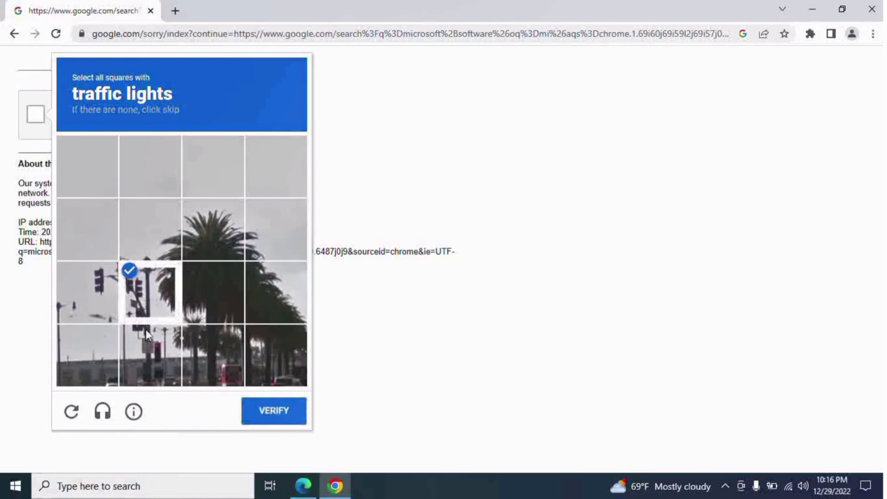
left_click(147, 342)
left_click(87, 294)
left_click(283, 416)
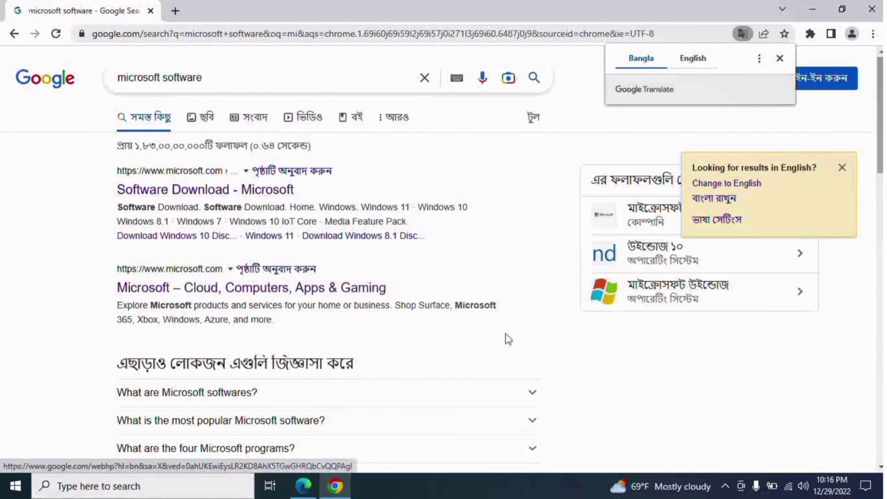
left_click_drag(212, 78, 141, 73)
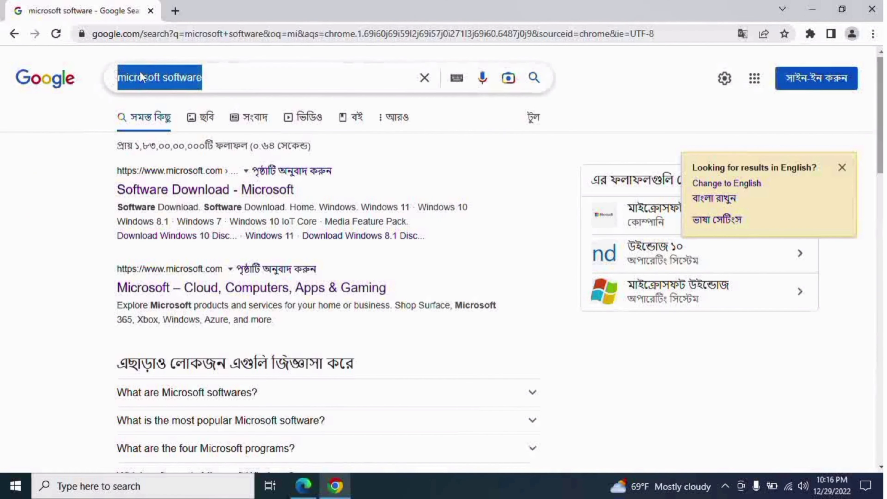
left_click(252, 73)
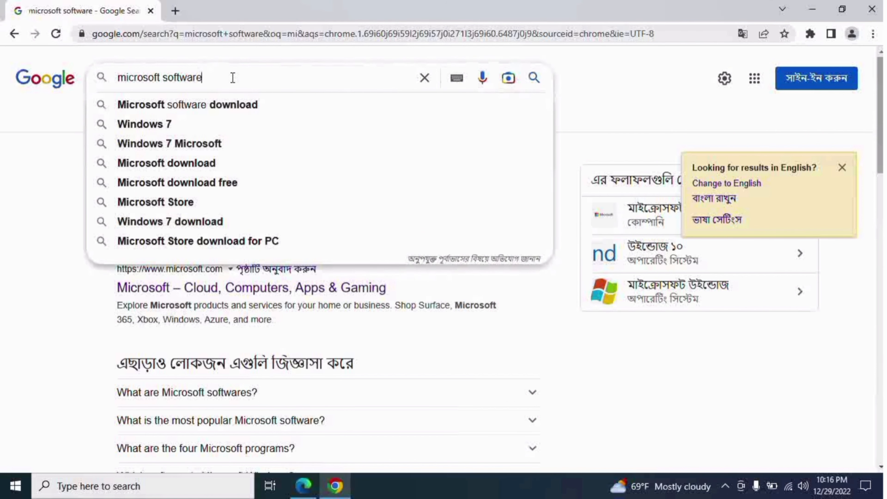
left_click(67, 169)
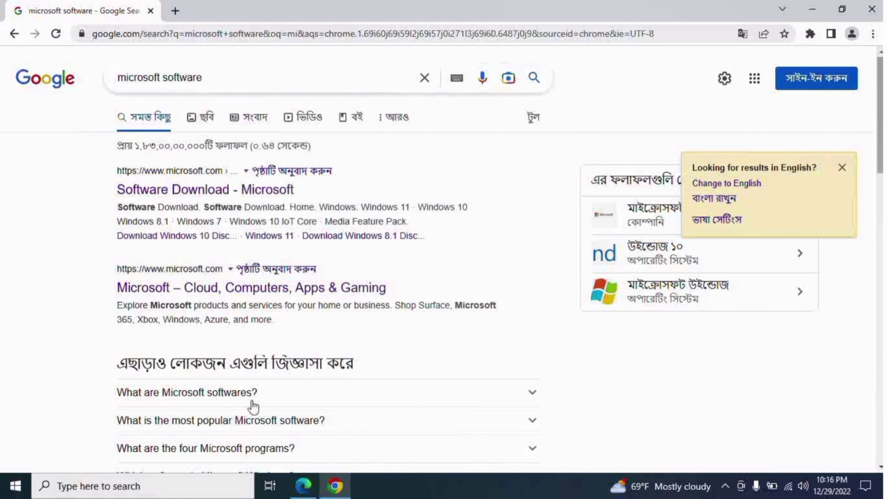
triple_click(195, 75)
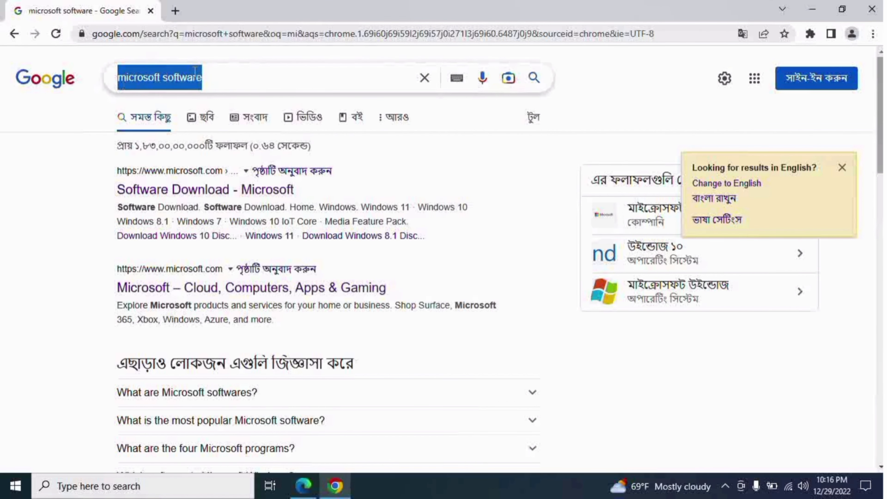
left_click(209, 74)
left_click(9, 141)
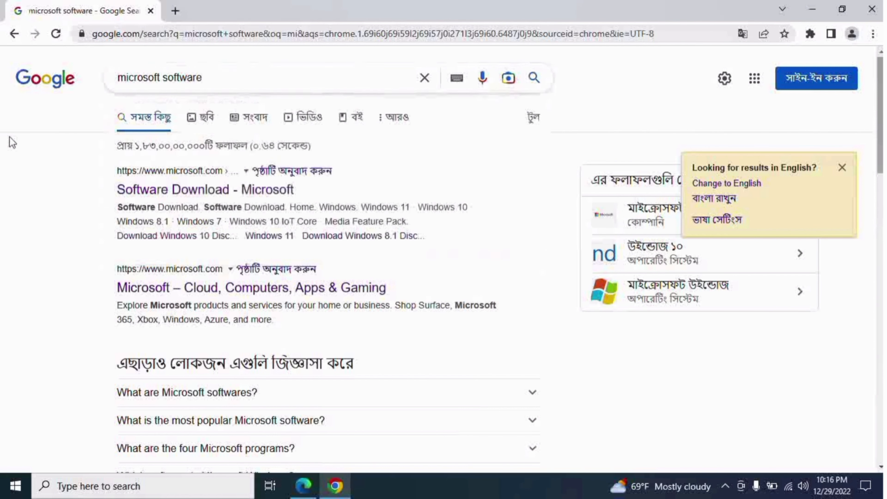
Open Microsoft's Software Download site from the search results and go to its Windows 10 download page.
left_click(167, 202)
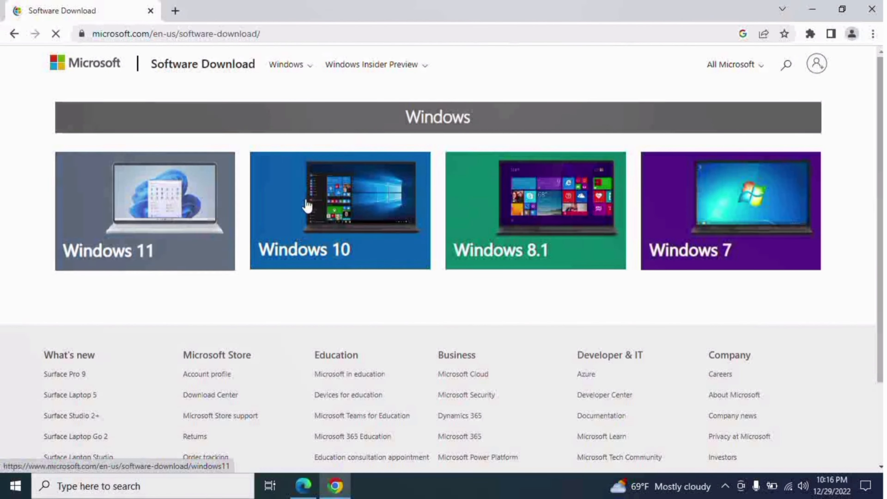
scroll(395, 313, "down", 3)
scroll(395, 313, "up", 3)
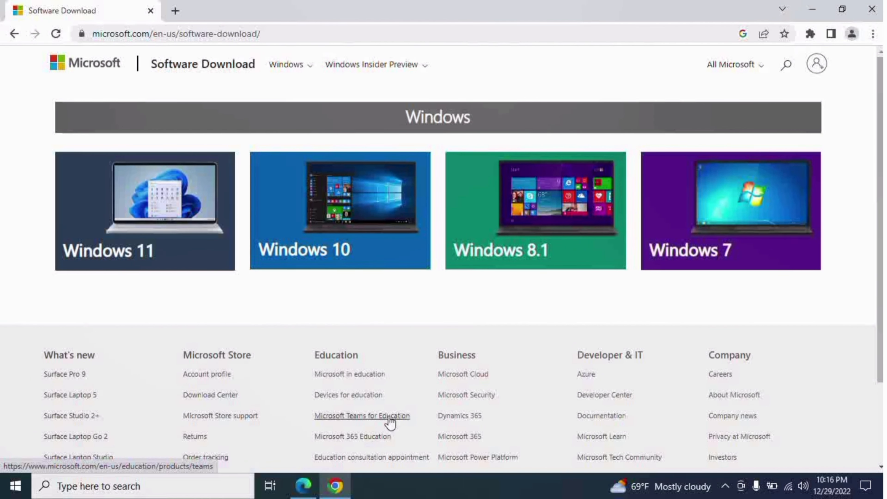
scroll(430, 327, "down", 2)
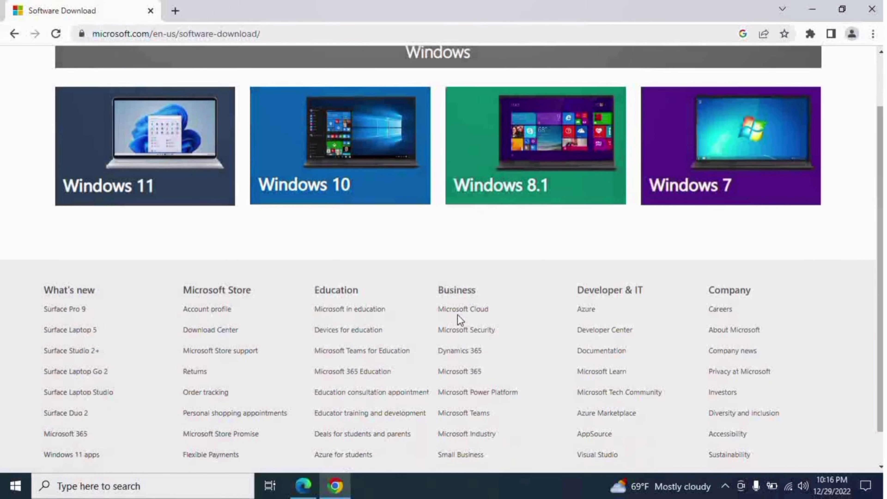
scroll(458, 315, "down", 1)
scroll(432, 323, "up", 3)
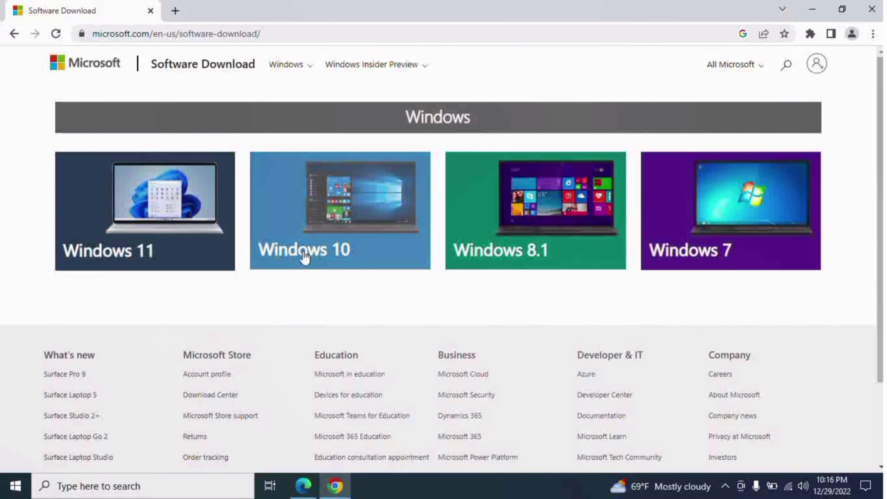
left_click(366, 219)
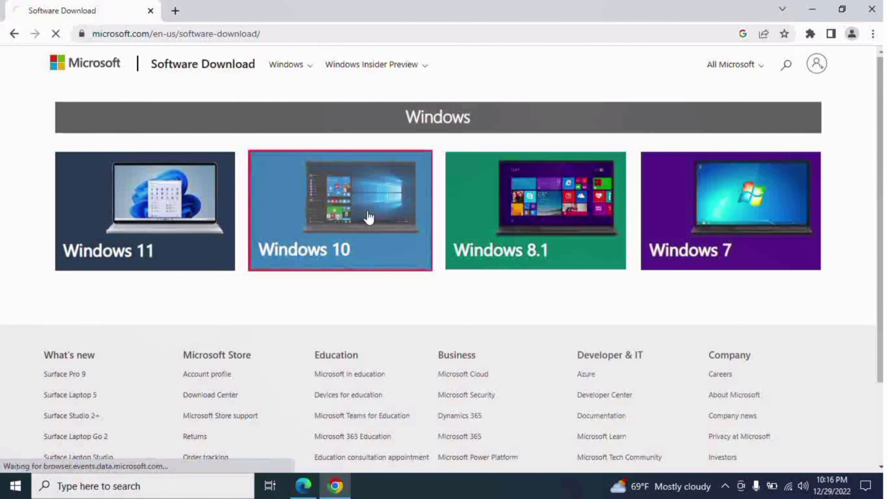
Open Chrome's developer tools, turn on device emulation and reload the Windows 10 page to reach the ISO download page.
left_click(873, 34)
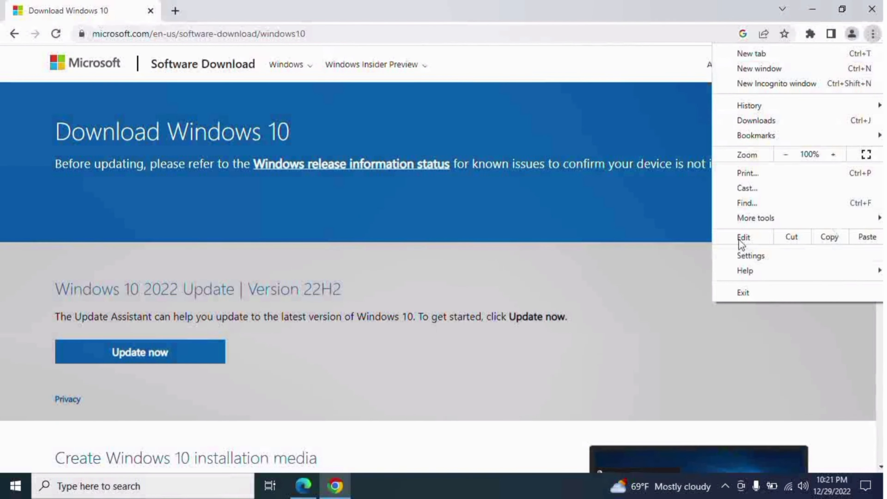
mouse_move(756, 225)
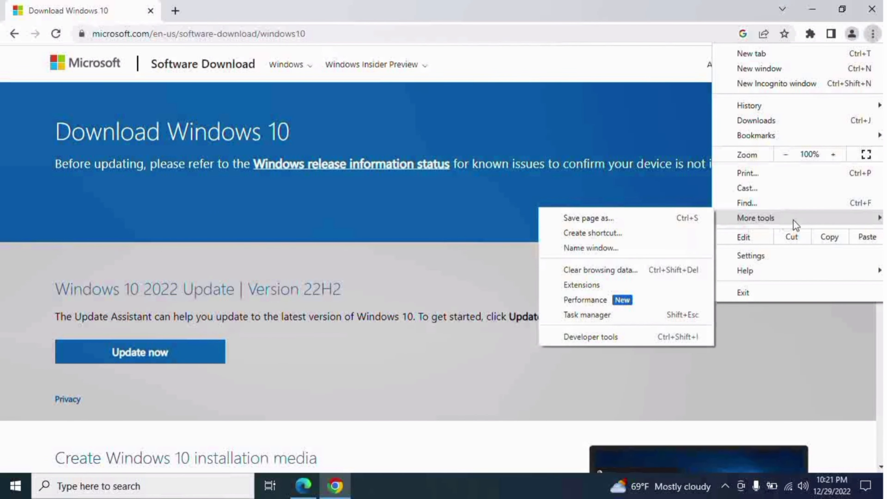
left_click(601, 337)
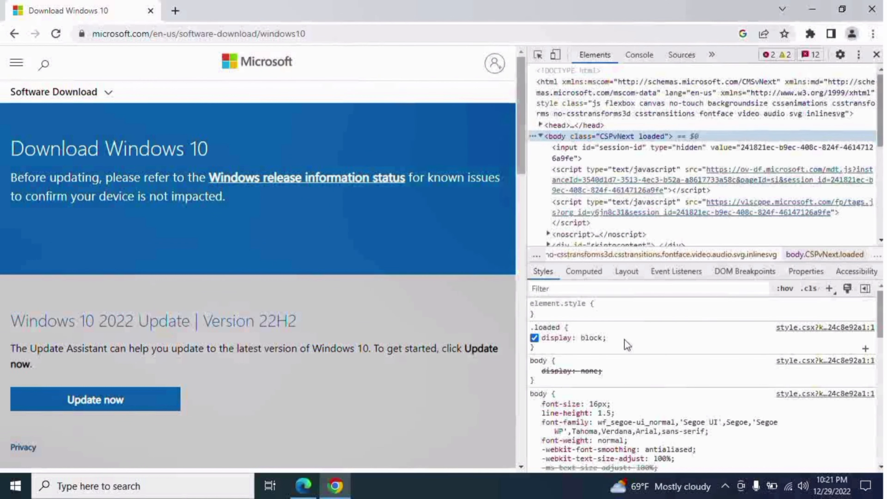
left_click(556, 58)
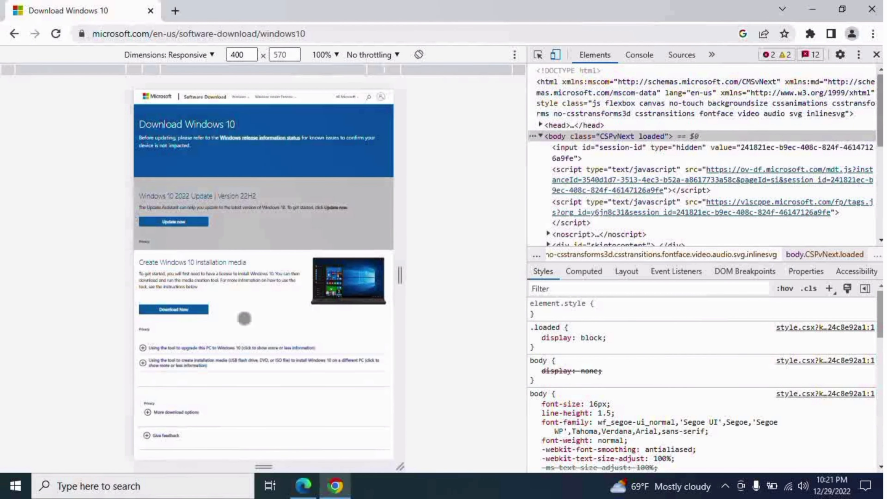
left_click(56, 34)
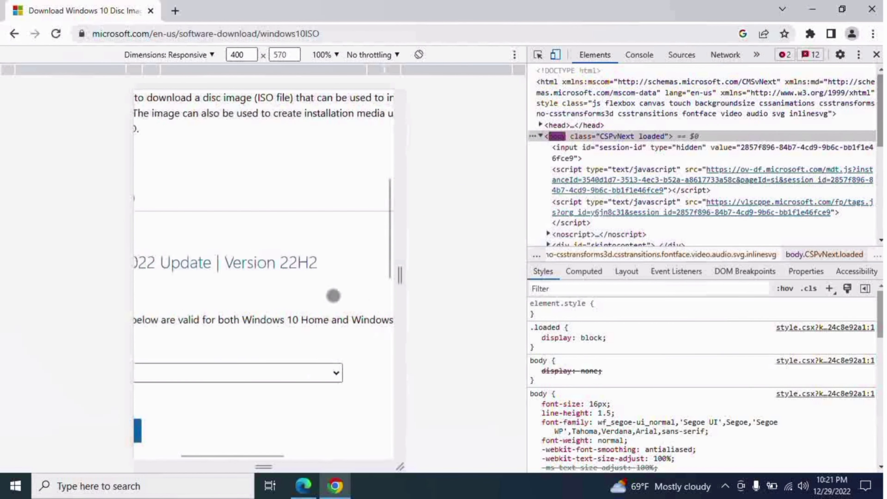
Select the Windows 10 (multi-edition ISO) edition and confirm it.
scroll(288, 292, "down", 1)
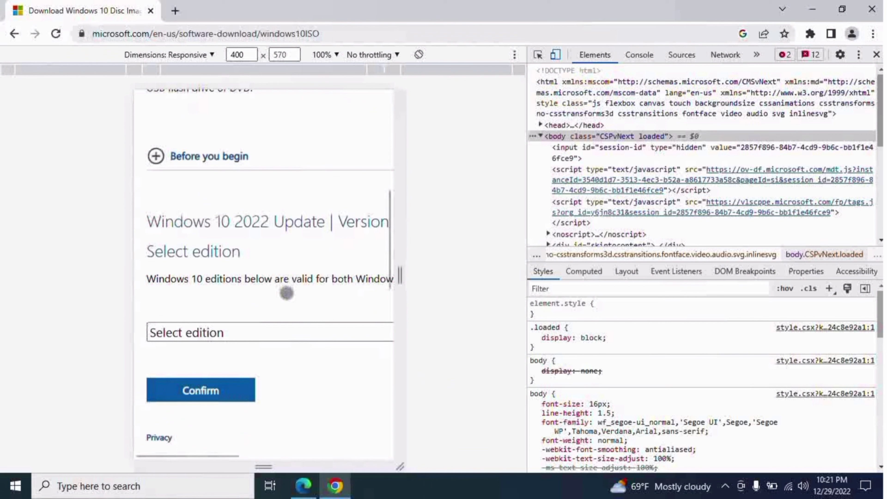
left_click(213, 333)
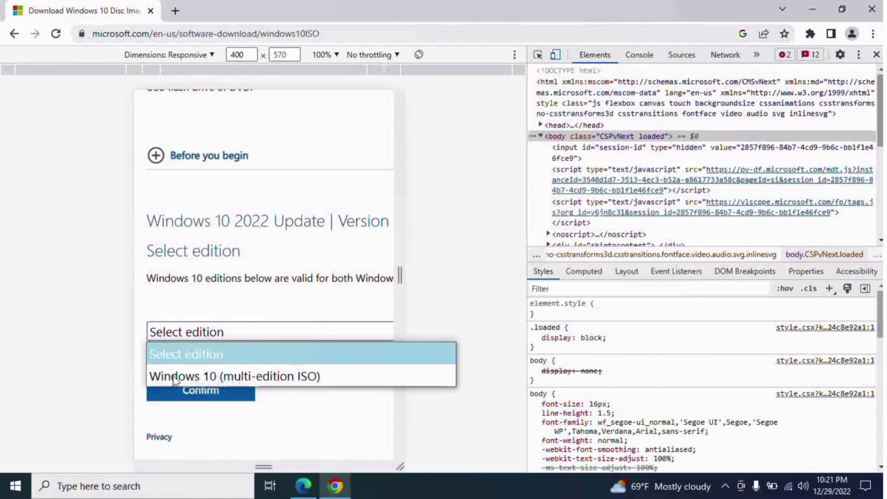
left_click(267, 377)
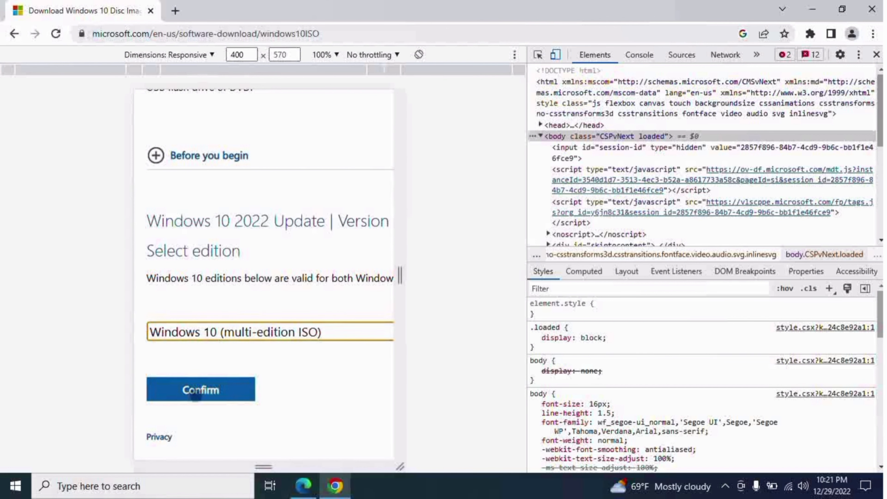
left_click(216, 391)
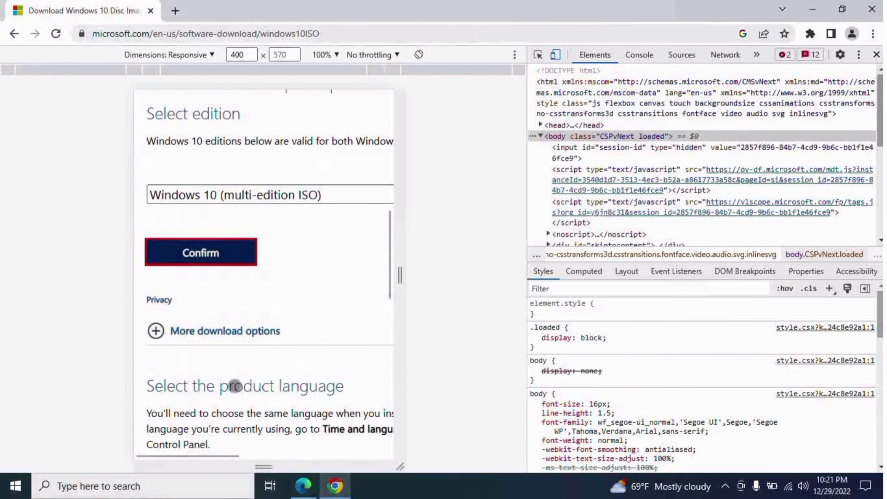
Choose English International as the product language and confirm it.
left_click_drag(235, 386, 172, 236)
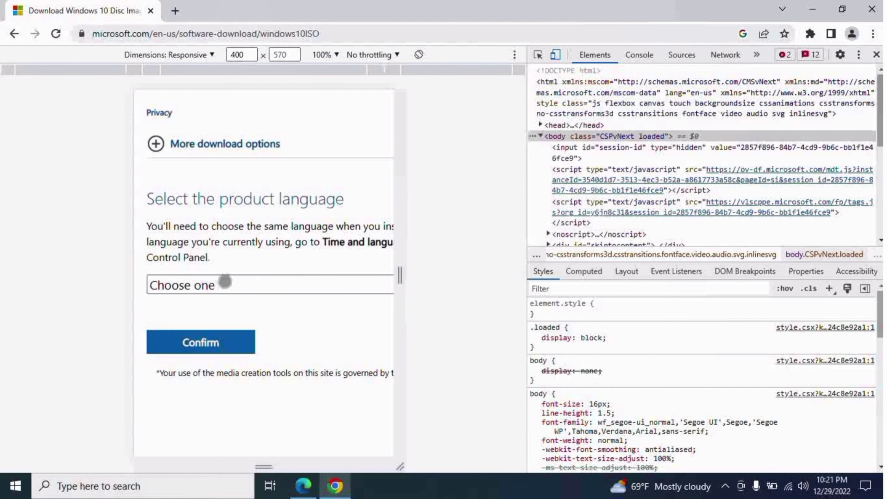
left_click(226, 284)
scroll(254, 398, "down", 10)
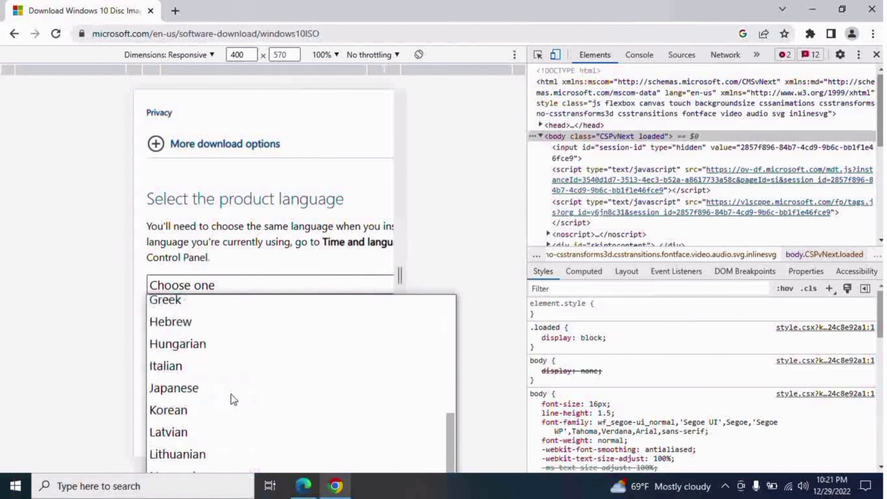
scroll(260, 399, "down", 2)
scroll(269, 400, "up", 9)
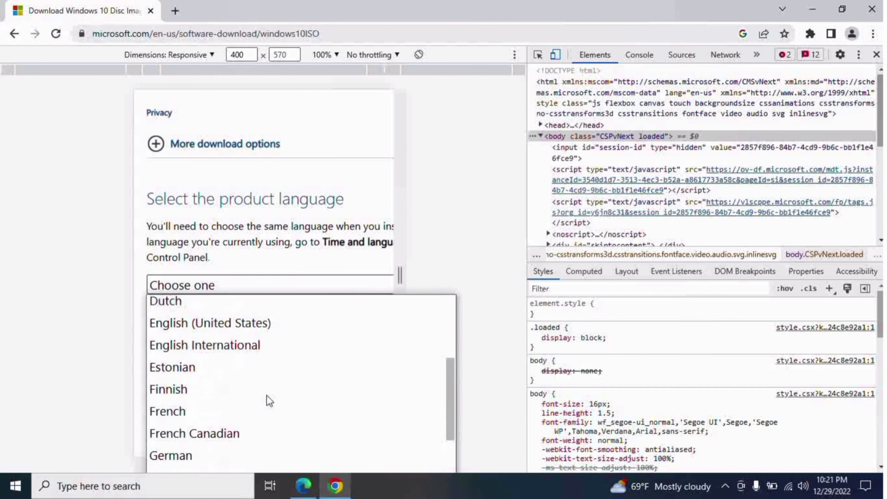
scroll(237, 451, "down", 3)
left_click(226, 345)
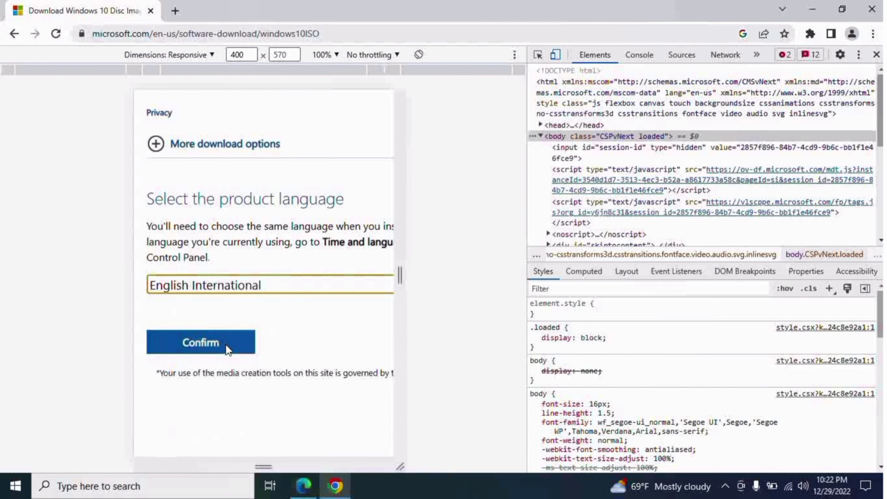
left_click(222, 344)
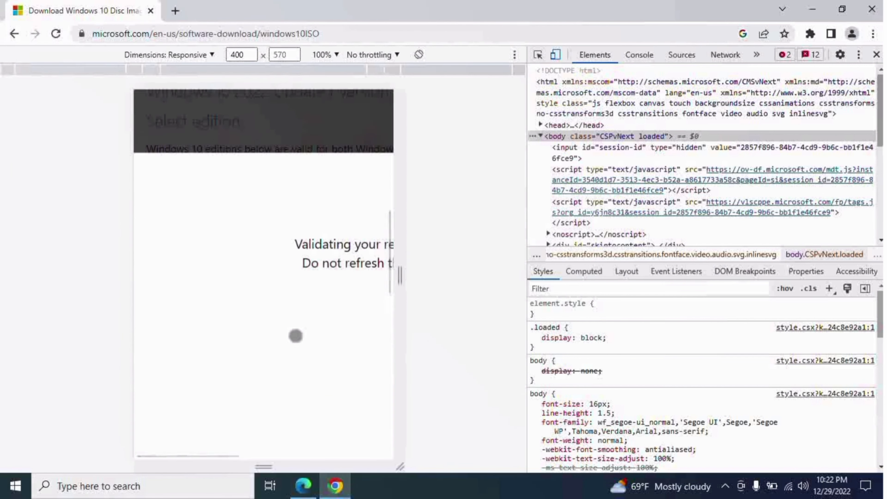
Review the Windows 10 English International download links and close the developer tools.
scroll(284, 336, "up", 3)
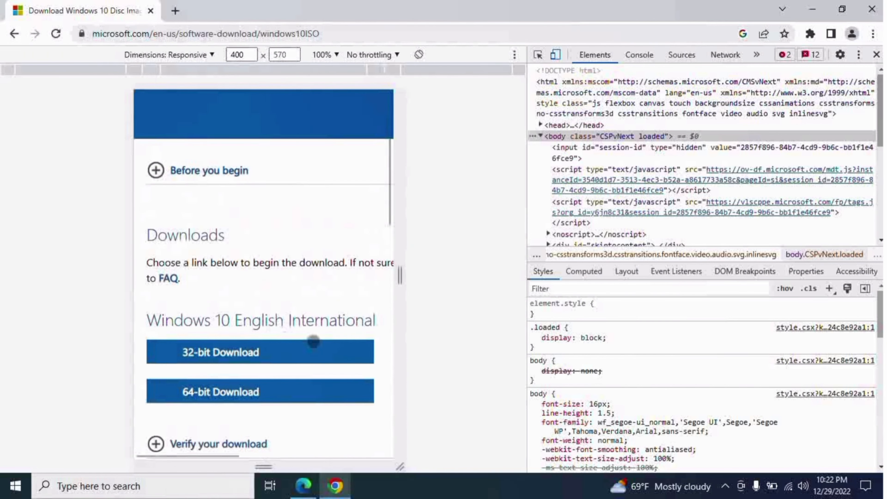
scroll(285, 336, "down", 2)
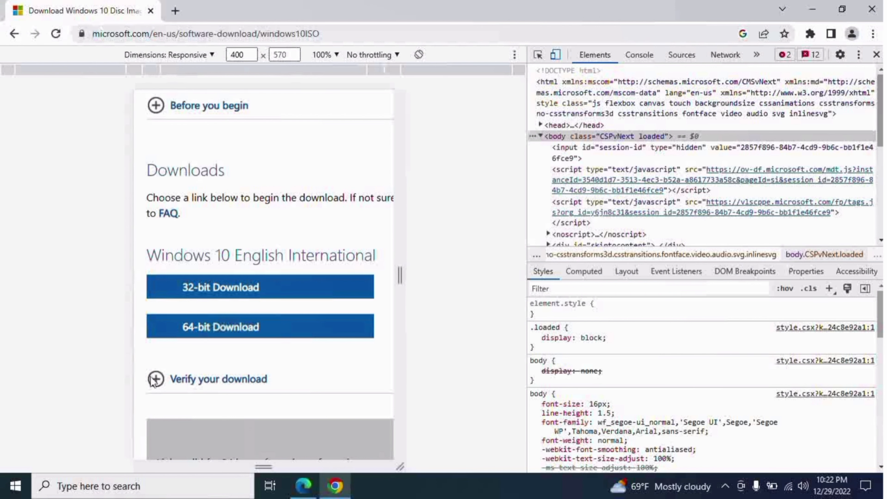
left_click(877, 55)
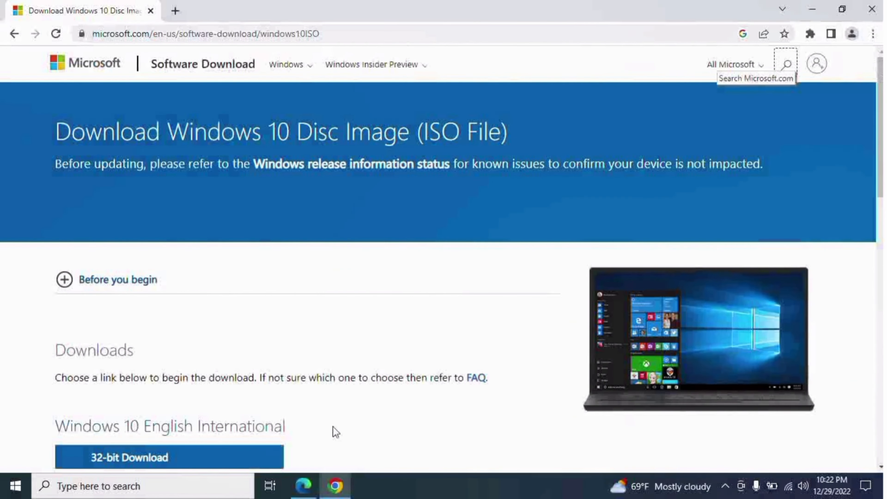
Start downloading the 64-bit Windows 10 English International ISO to the Downloads folder and pause the transfer.
scroll(207, 421, "down", 5)
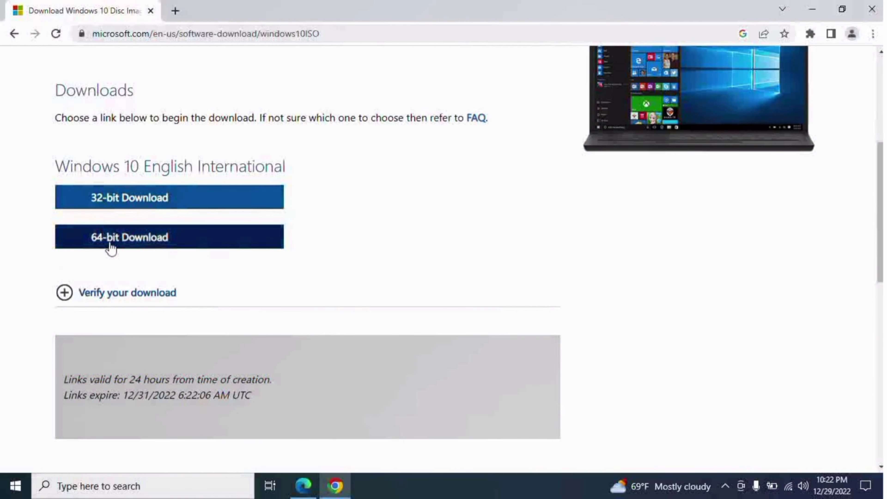
left_click(165, 250)
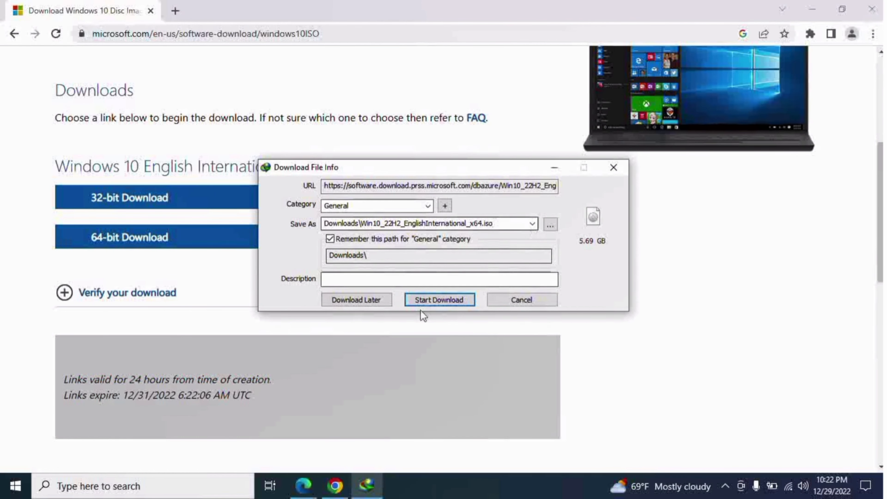
left_click(430, 300)
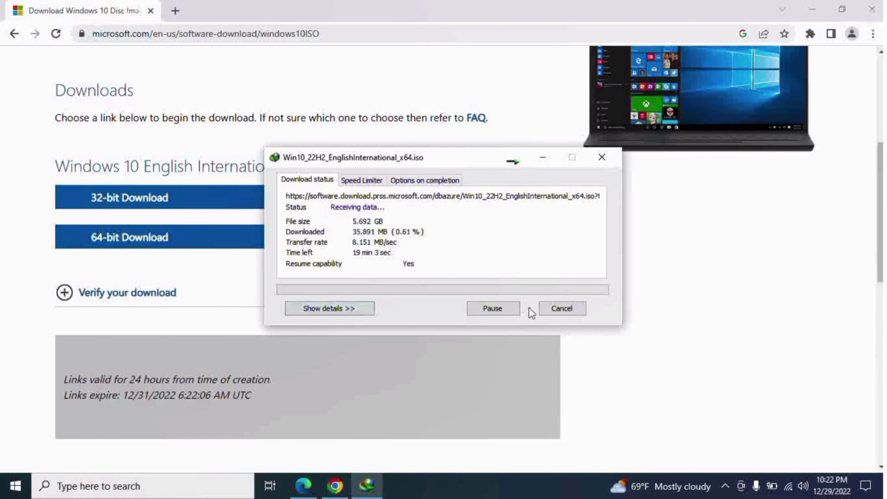
left_click(501, 307)
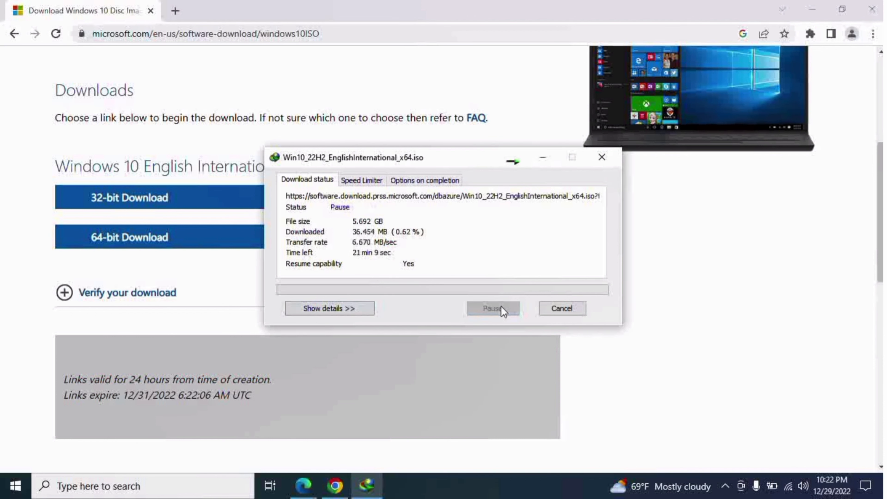
Cancel the paused Windows 10 ISO download and move the existing Win10 ISO file away from Rufus on the desktop.
left_click(577, 310)
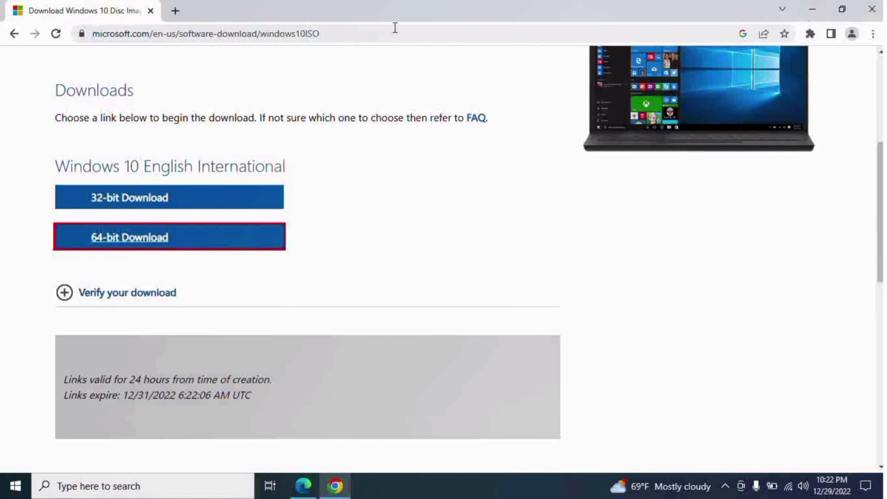
left_click(812, 9)
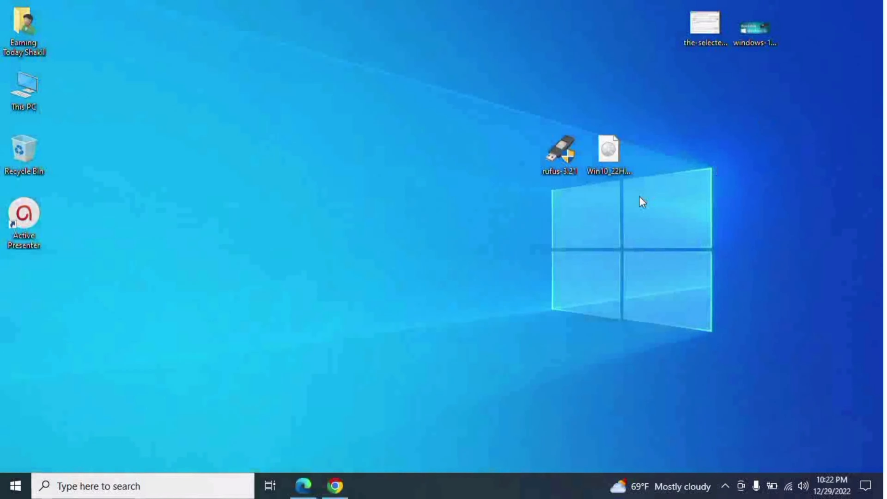
left_click_drag(751, 198, 709, 217)
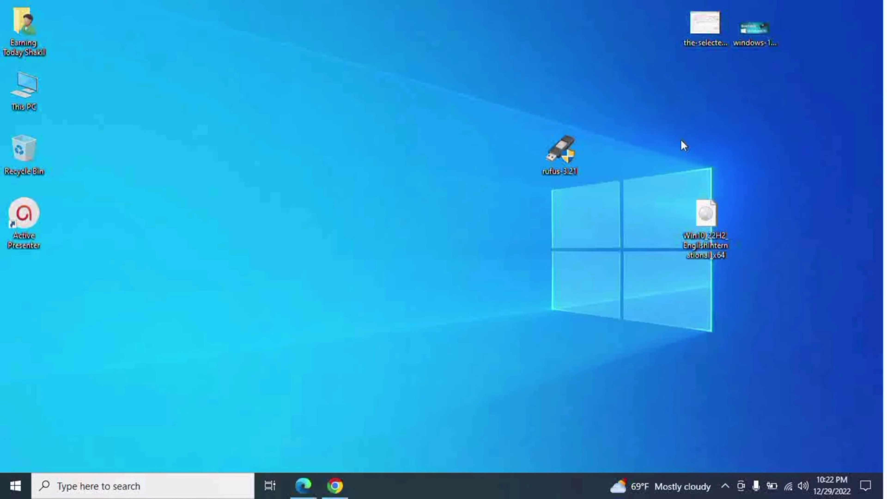
View the windows-10-bootable-usb picture from the desktop and close it.
double_click(763, 35)
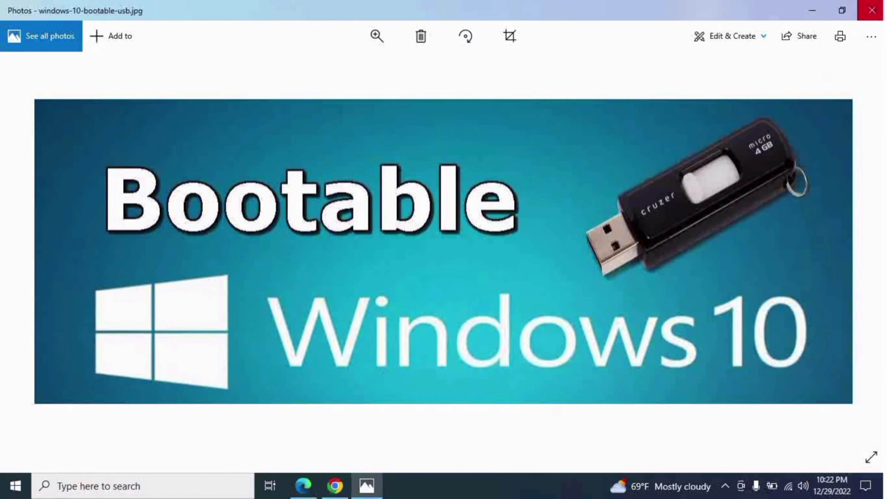
left_click(872, 10)
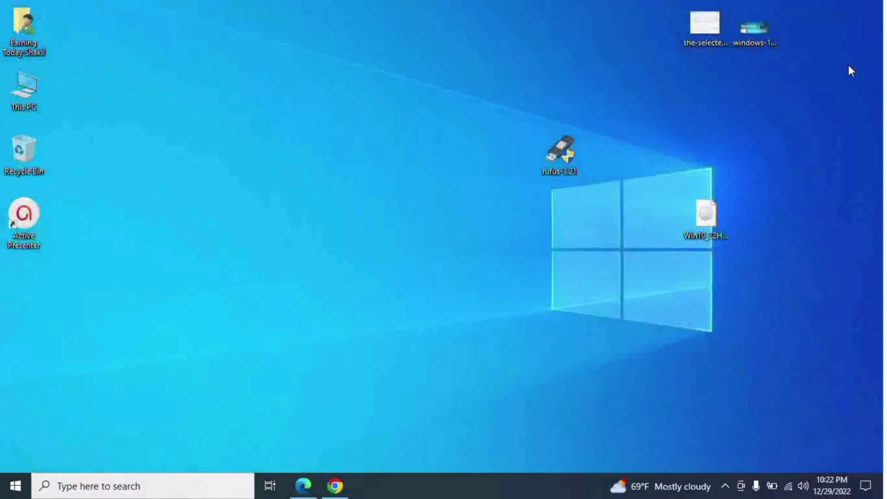
double_click(769, 31)
left_click(872, 10)
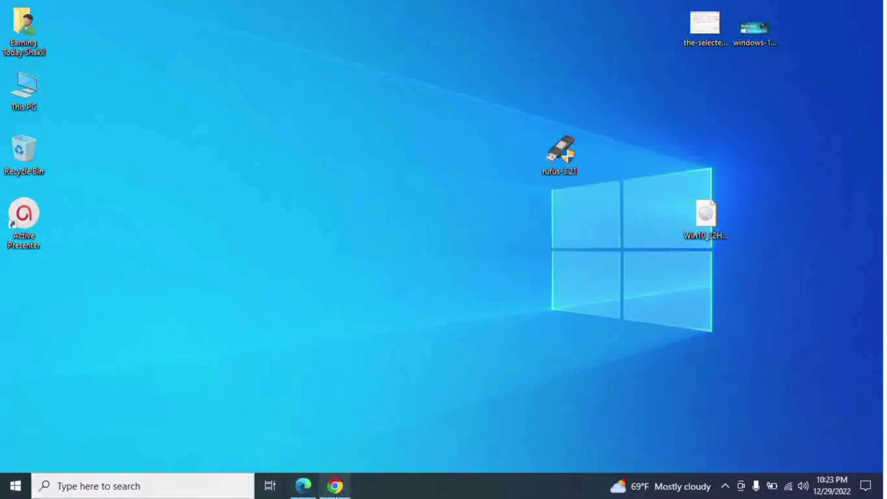
Return to Chrome, search the web for rufus and open the official rufus.ie website.
left_click(347, 493)
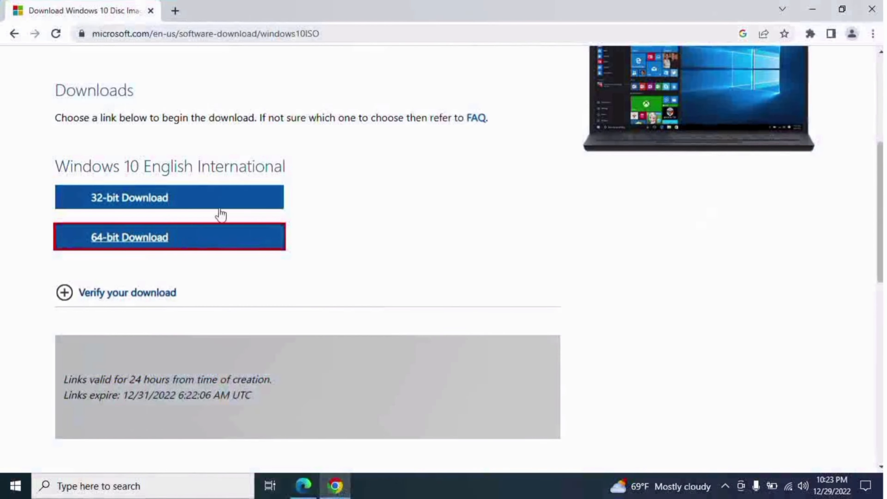
left_click(132, 35)
key("BackSpace")
type("ru")
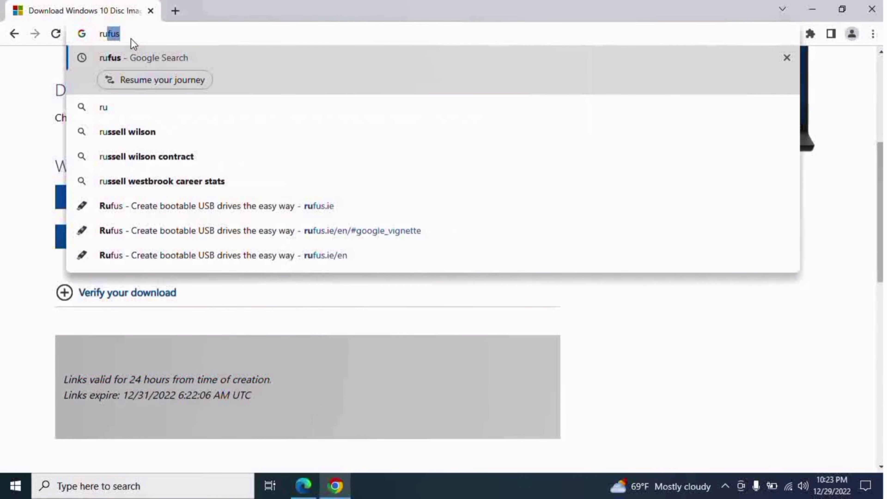
type("fus")
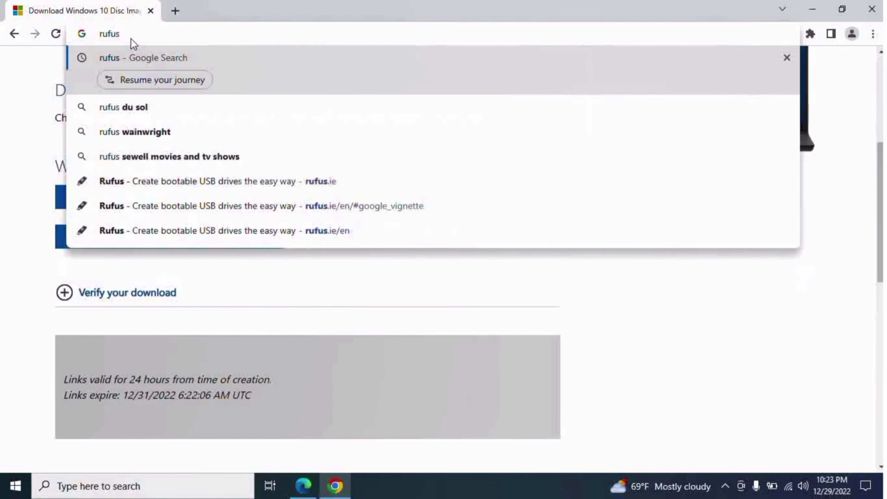
key("Return")
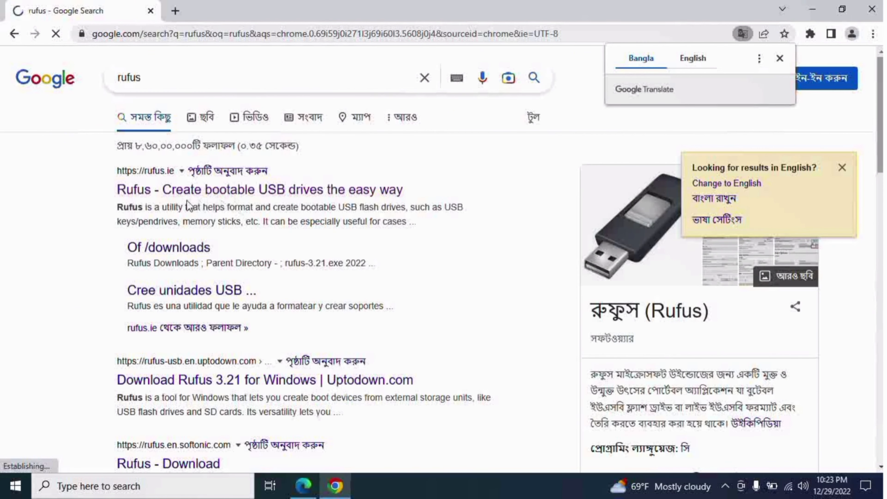
left_click(231, 193)
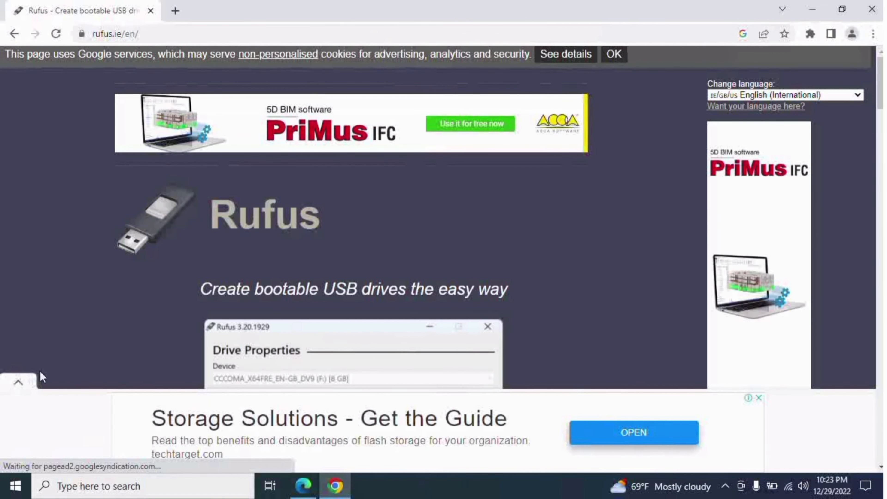
Download Rufus 3.21 from the site's Download section, saving it as rufus-3.21.exe in the Downloads\Programs folder.
scroll(234, 344, "down", 2)
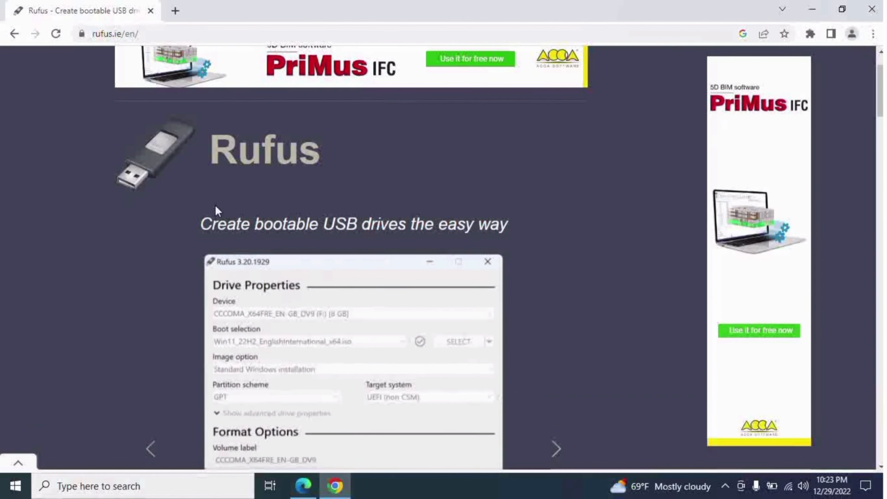
scroll(216, 210, "down", 20)
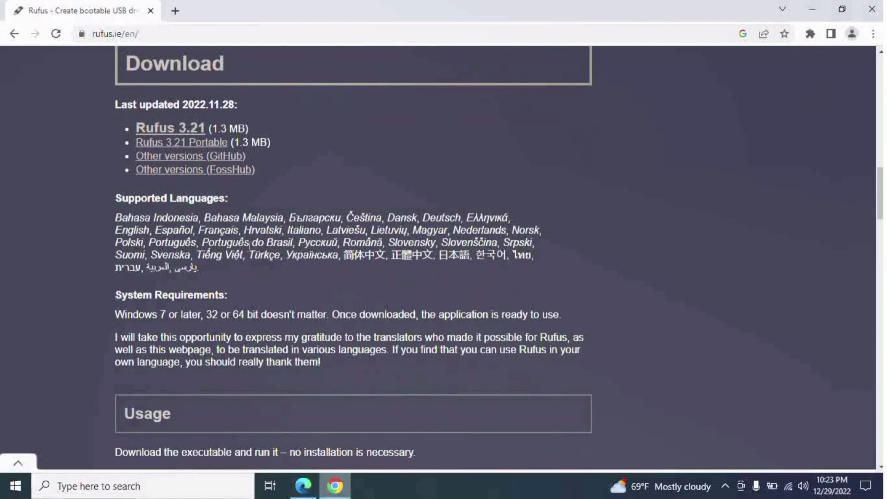
scroll(250, 245, "up", 2)
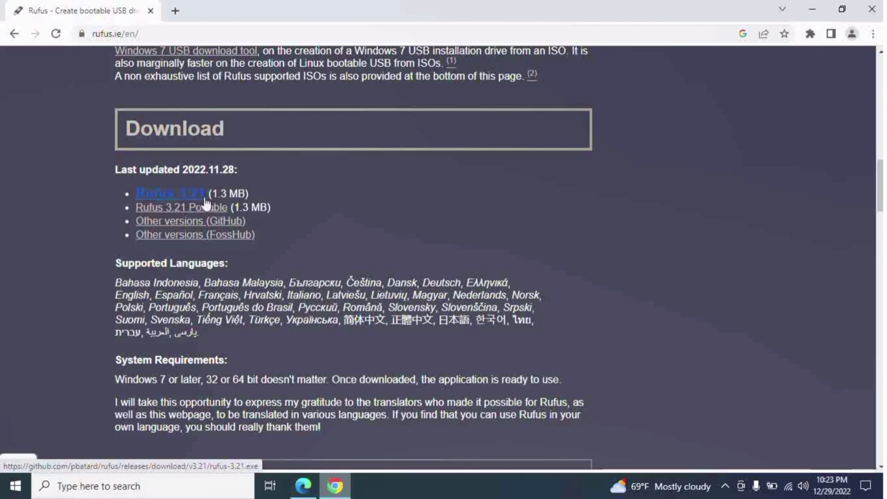
left_click(196, 199)
left_click(193, 196)
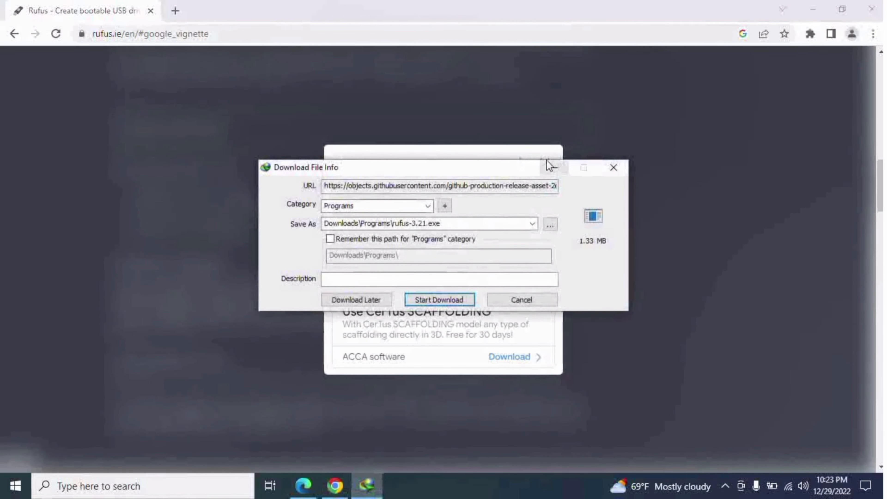
left_click_drag(490, 167, 483, 216)
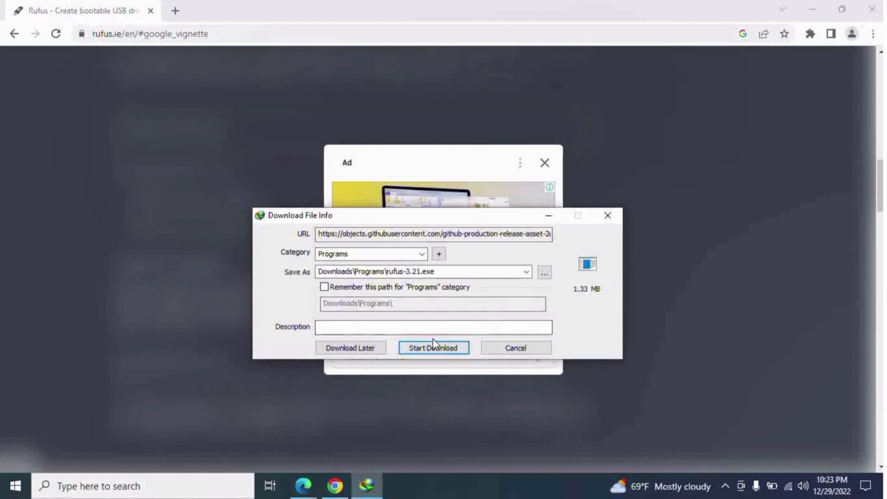
left_click(433, 348)
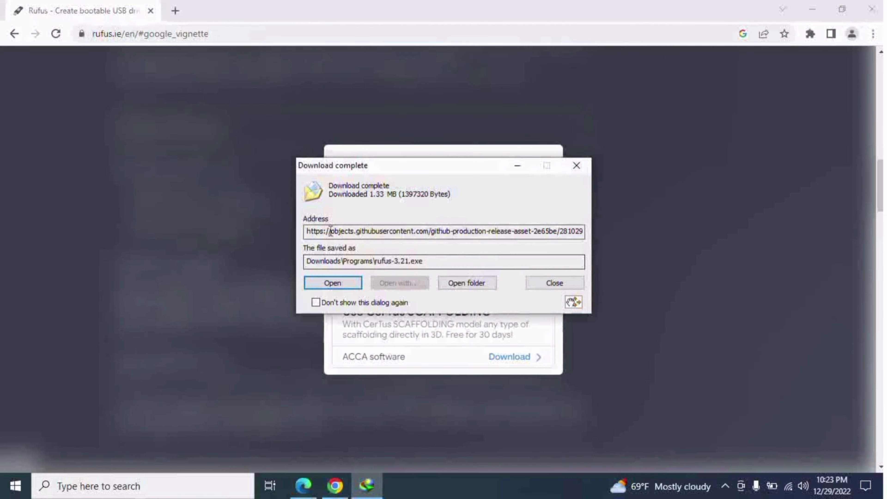
Close the finished download and the Rufus website, and cancel the duplicate rufus-3.21_2.exe download.
left_click(576, 166)
left_click(545, 163)
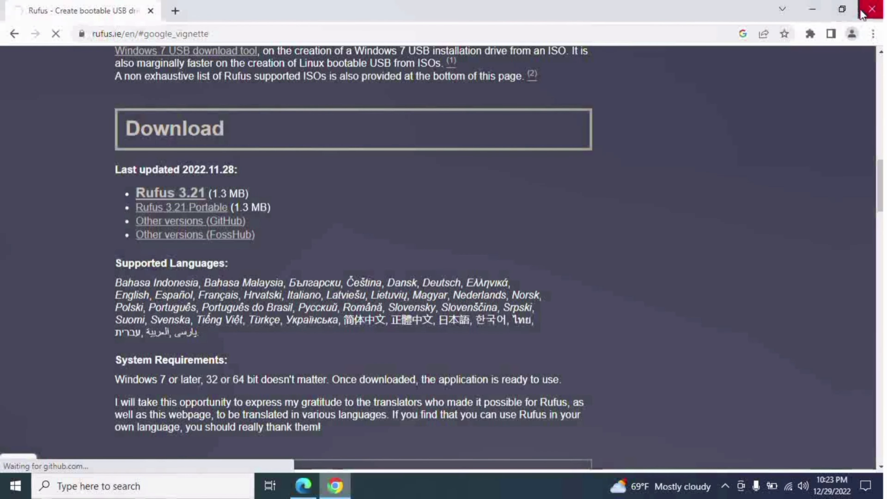
left_click(872, 8)
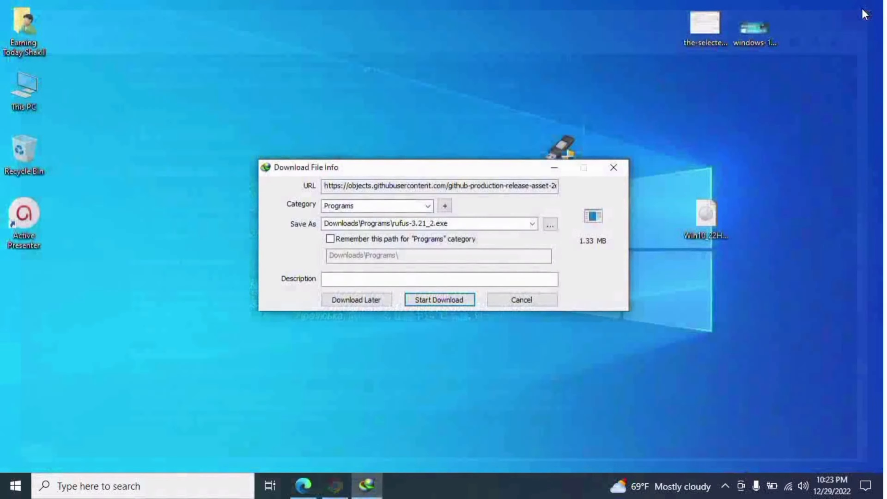
left_click(614, 168)
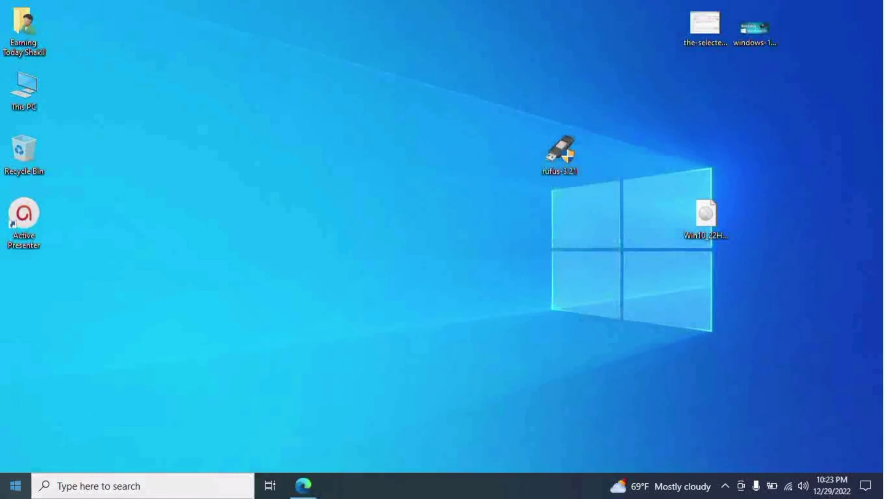
right_click(354, 74)
right_click(309, 84)
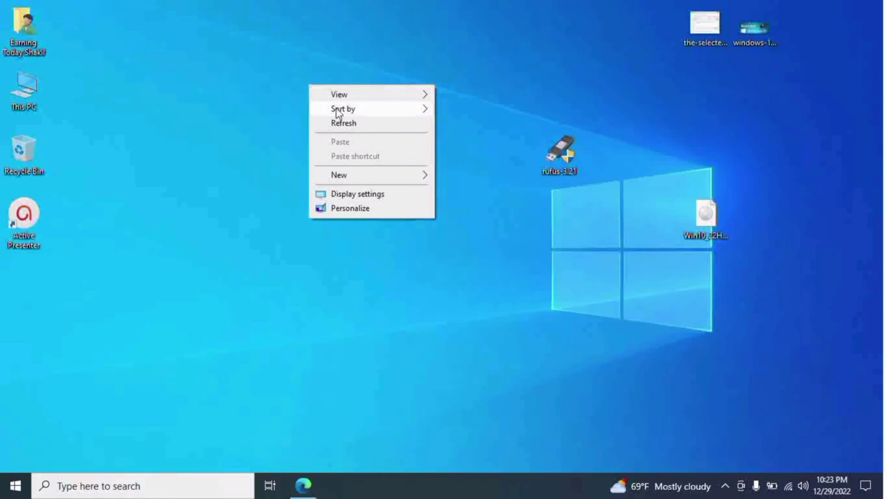
left_click(350, 122)
right_click(218, 79)
left_click(258, 119)
right_click(221, 102)
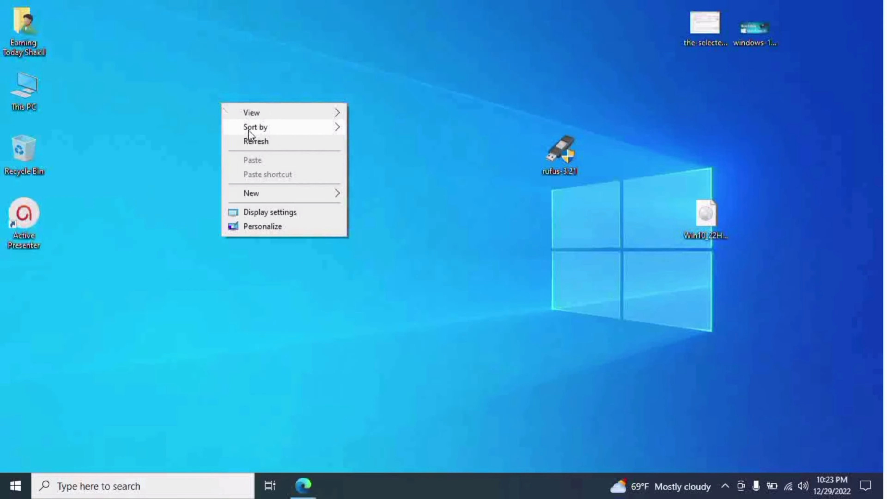
left_click(256, 140)
Place the rufus-3.21 and Win10 ISO files side by side on the desktop and refresh the desktop.
left_click_drag(576, 170, 625, 165)
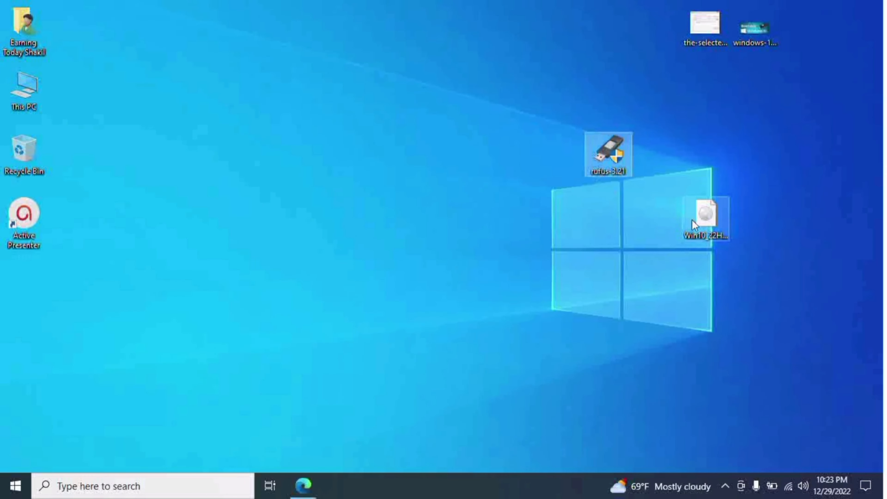
left_click_drag(691, 220, 651, 146)
right_click(458, 66)
left_click(503, 102)
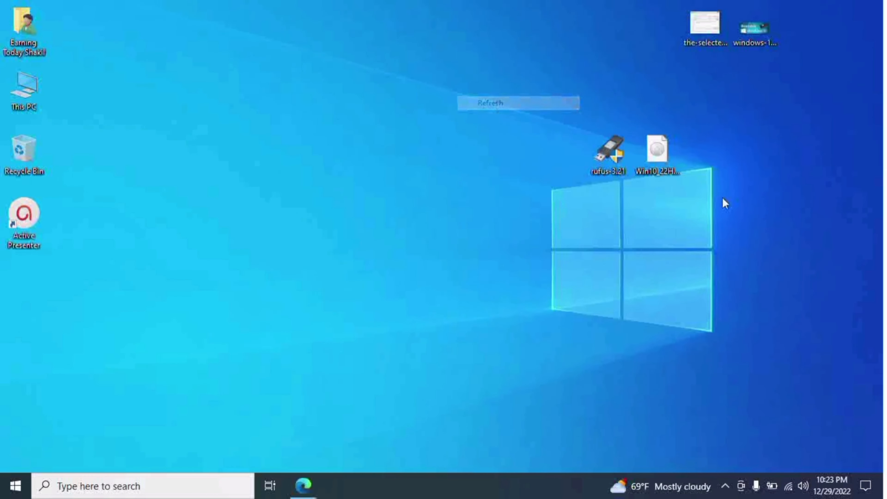
right_click(434, 77)
left_click(495, 116)
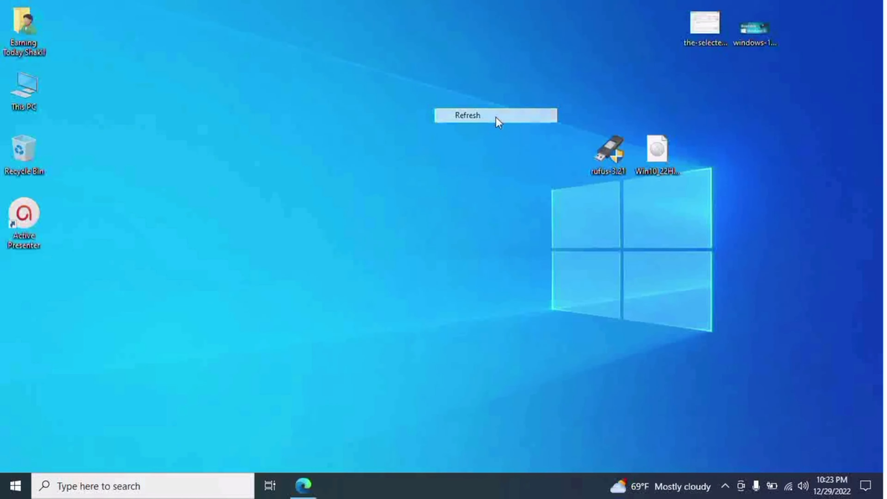
Examine the bootable Windows 10 USB image once more and close the Photos window.
double_click(753, 42)
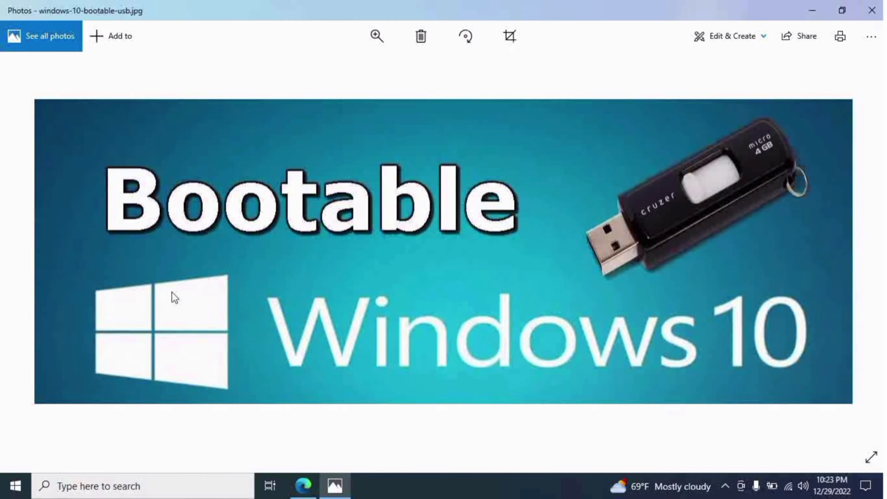
left_click(811, 9)
left_click(331, 494)
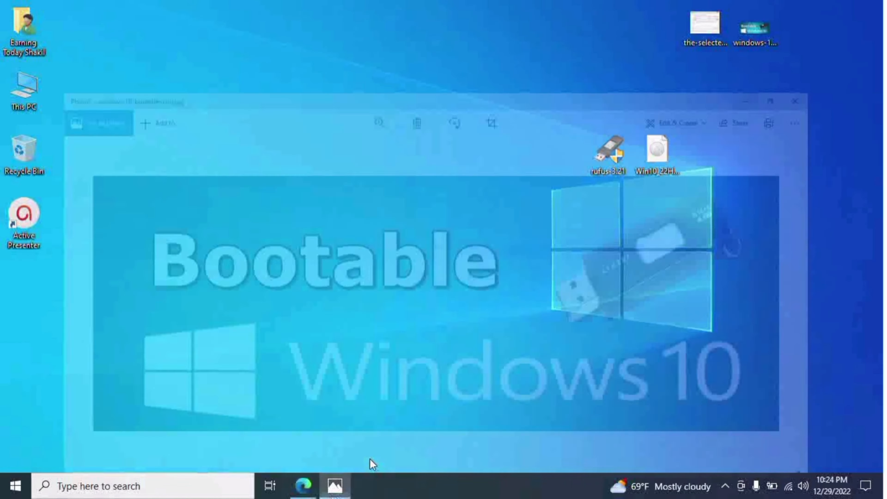
left_click(863, 8)
right_click(381, 31)
left_click(427, 69)
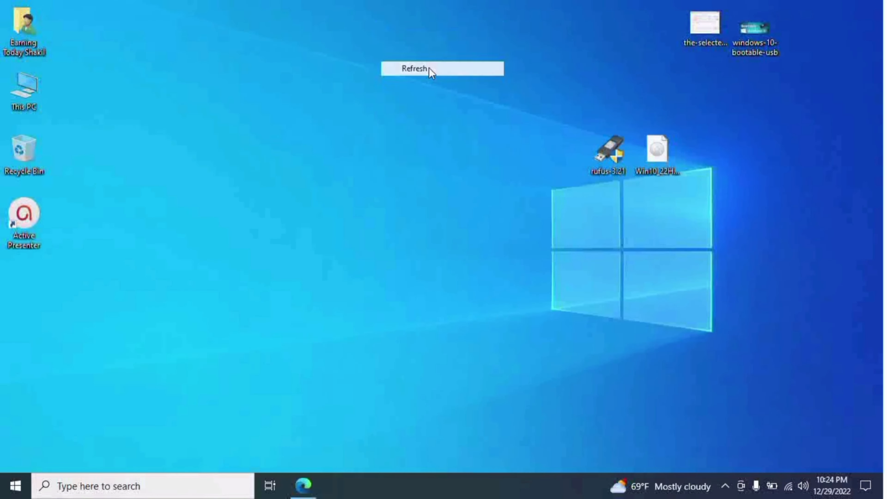
right_click(233, 51)
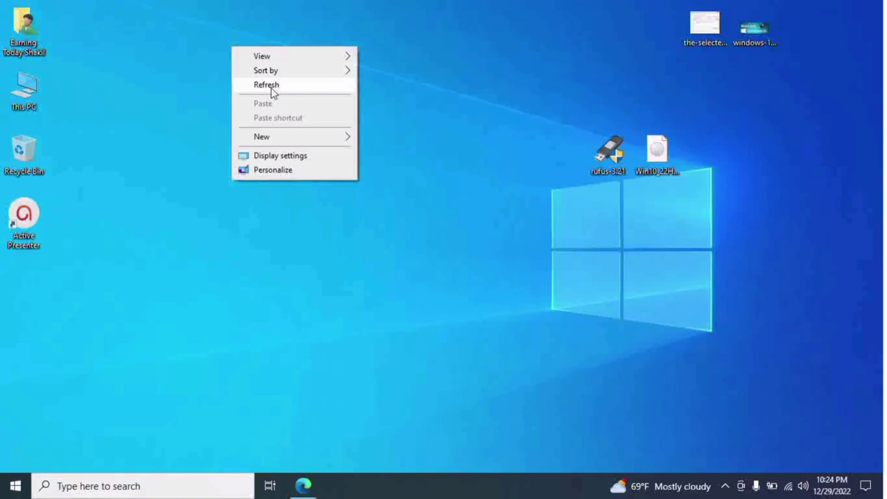
left_click(273, 88)
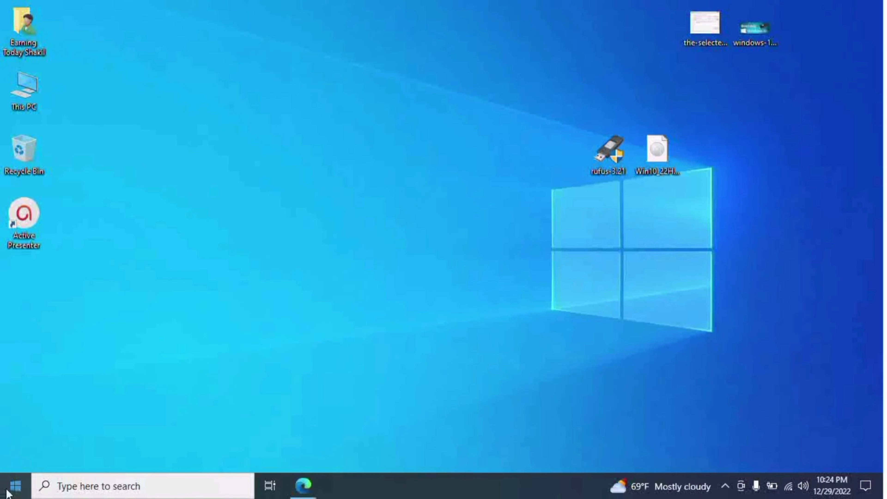
left_click(14, 486)
left_click(14, 486)
Open This PC, examine the contents of USB Drive (F:) and return to the drive overview.
right_click(10, 105)
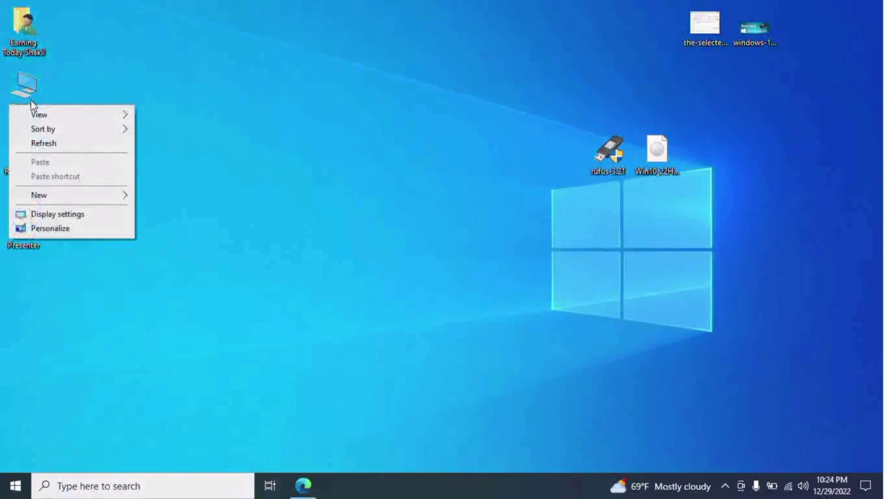
left_click(25, 90)
right_click(24, 89)
left_click(66, 98)
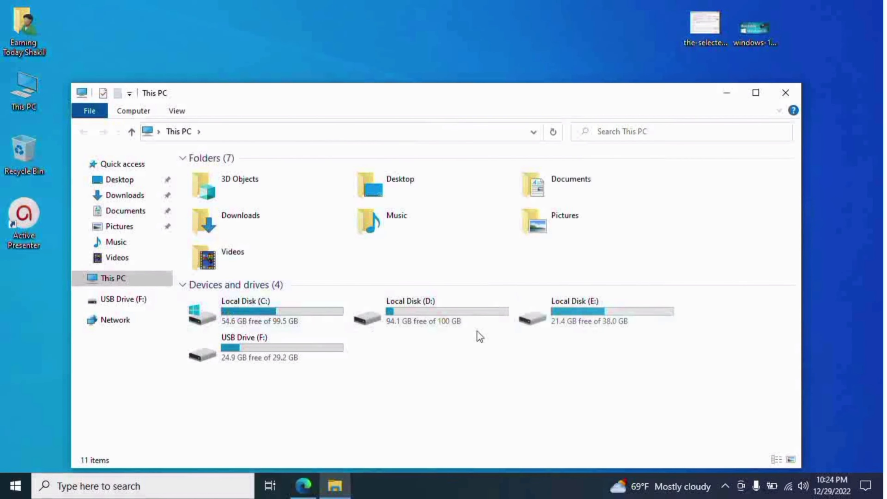
left_click(231, 348)
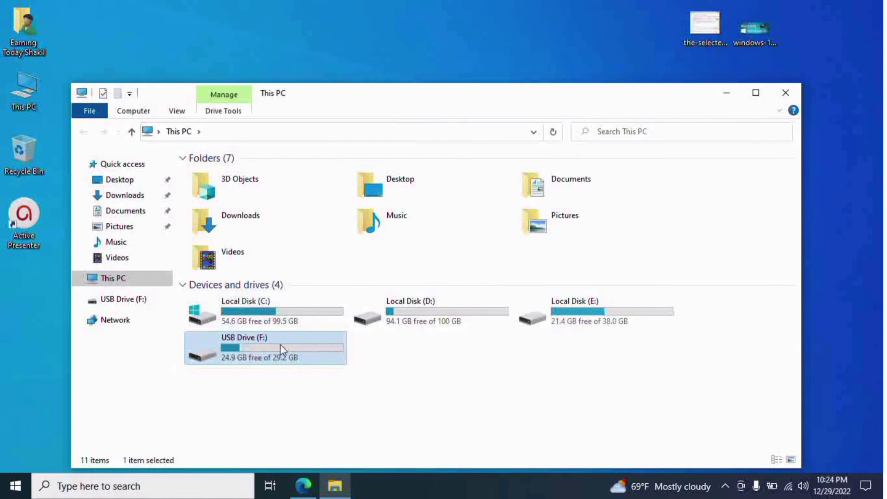
double_click(271, 345)
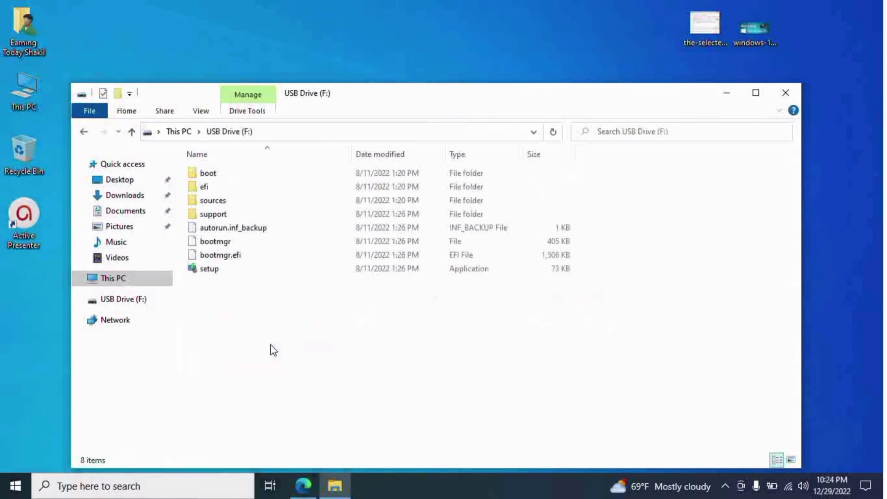
left_click(84, 132)
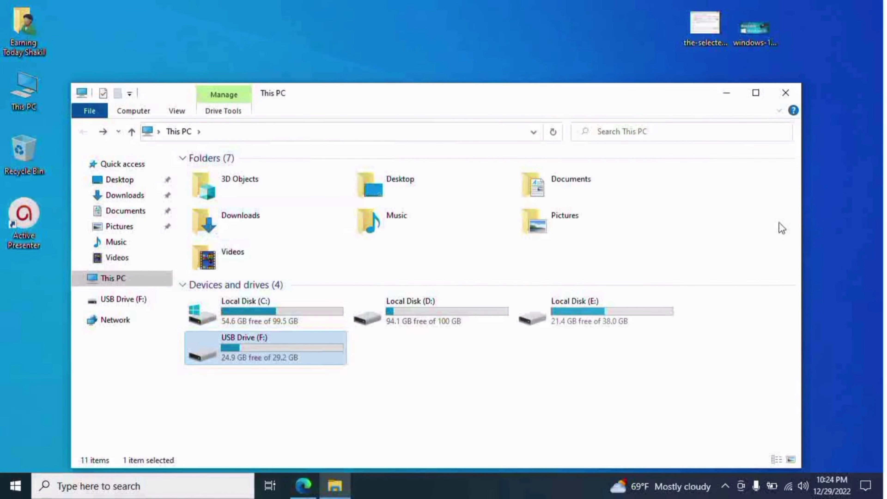
Narrow the This PC window to uncover the desktop files, and examine the GPT partition style error image before closing it.
left_click_drag(802, 267, 480, 249)
left_click_drag(174, 361, 29, 362)
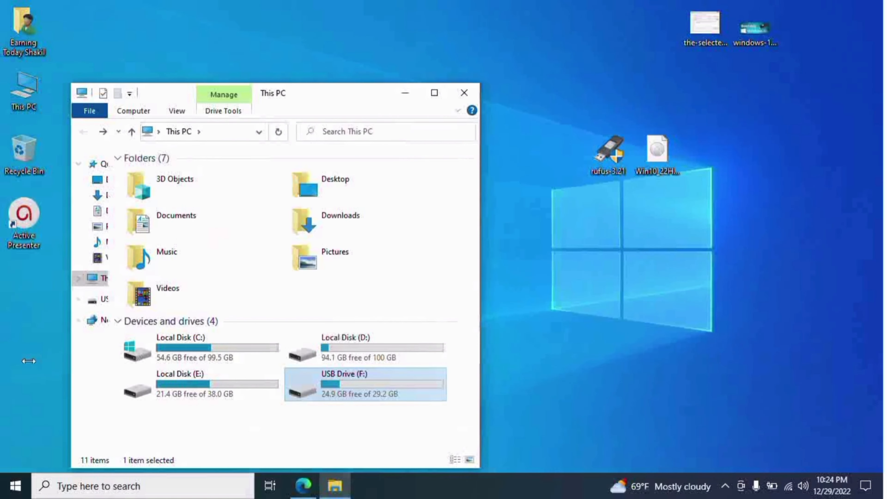
double_click(705, 24)
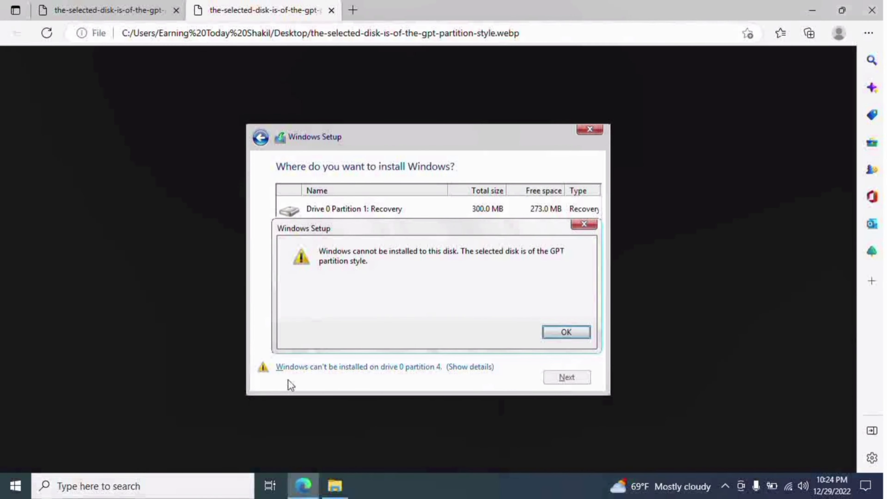
left_click_drag(353, 265, 424, 253)
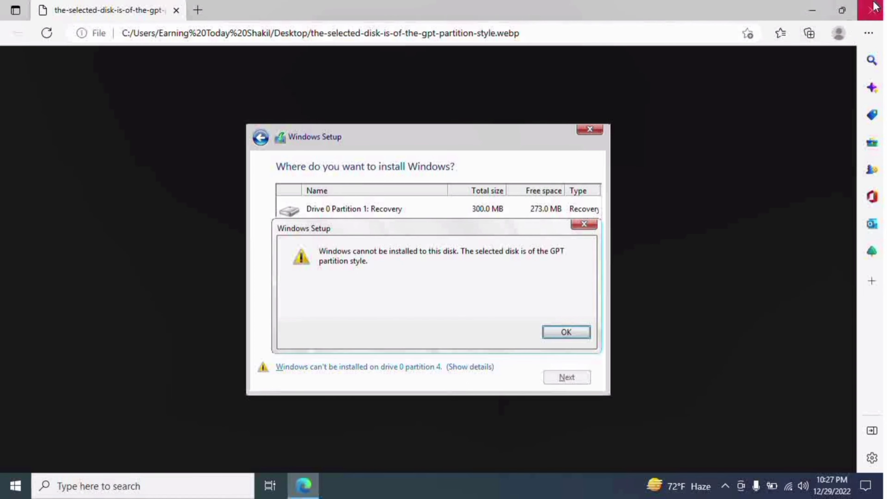
left_click(873, 10)
right_click(293, 135)
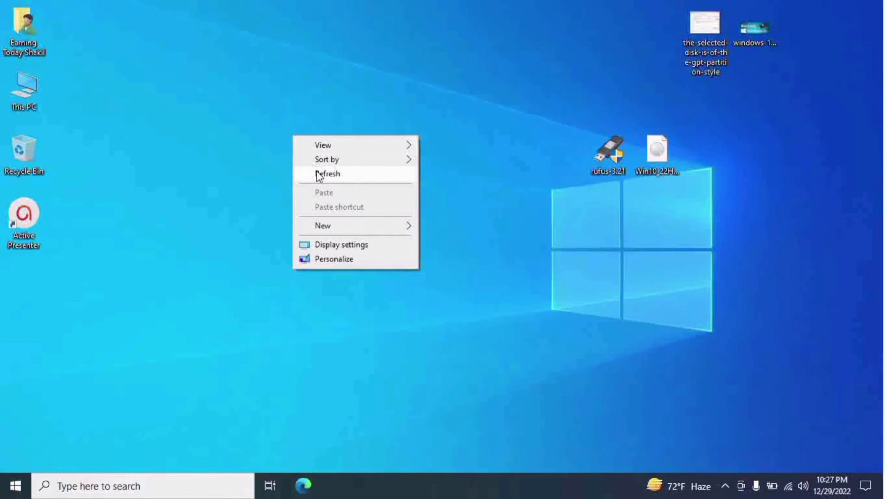
left_click(325, 175)
right_click(369, 65)
left_click(411, 105)
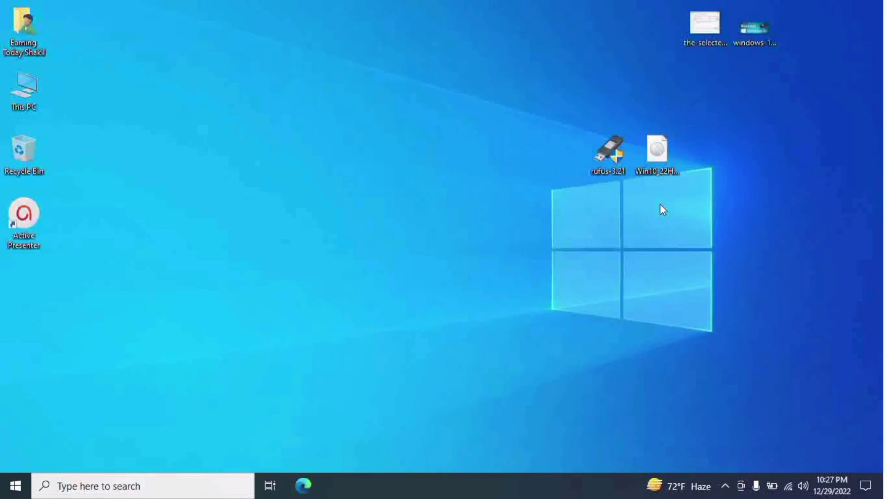
right_click(202, 76)
left_click(250, 115)
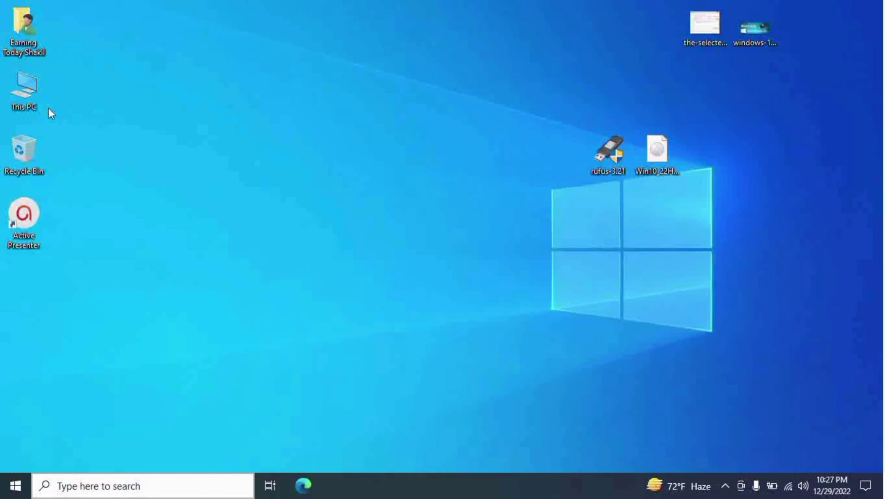
Open Computer Management for This PC and show Disk Management.
right_click(31, 99)
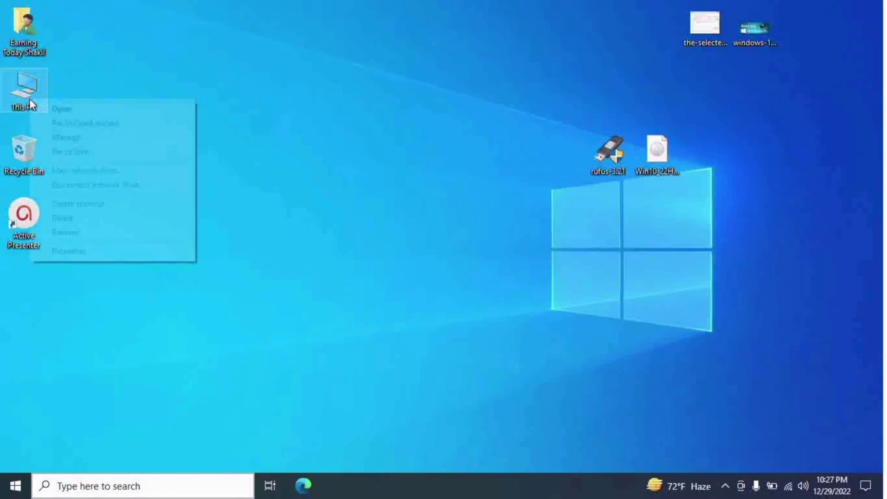
right_click(5, 102)
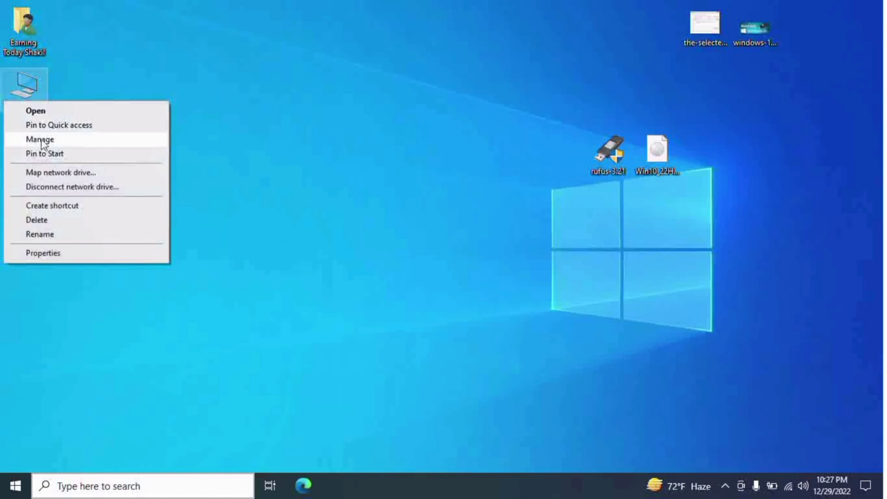
left_click(41, 140)
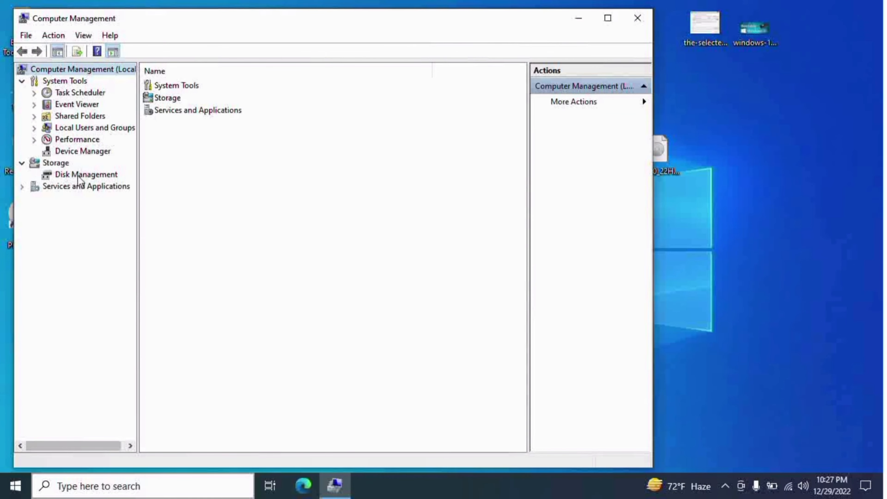
left_click(80, 177)
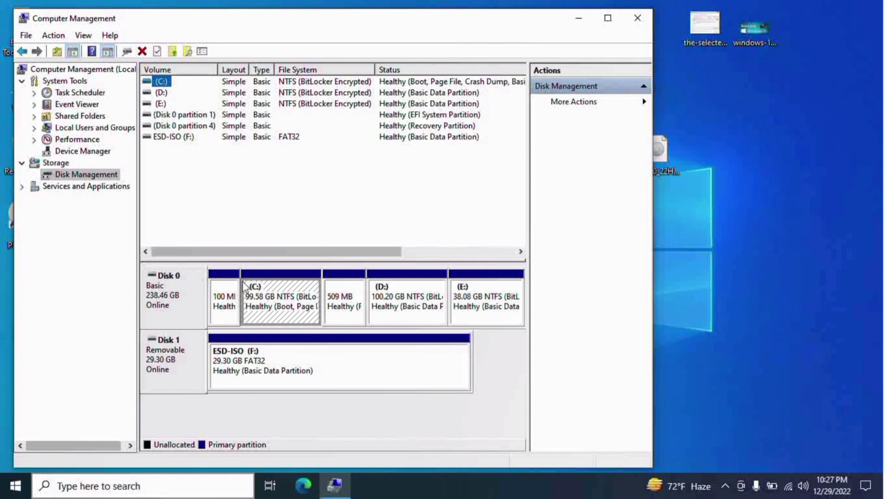
Examine the partition style of Disk 0 in its volume properties and close Computer Management.
left_click(189, 294)
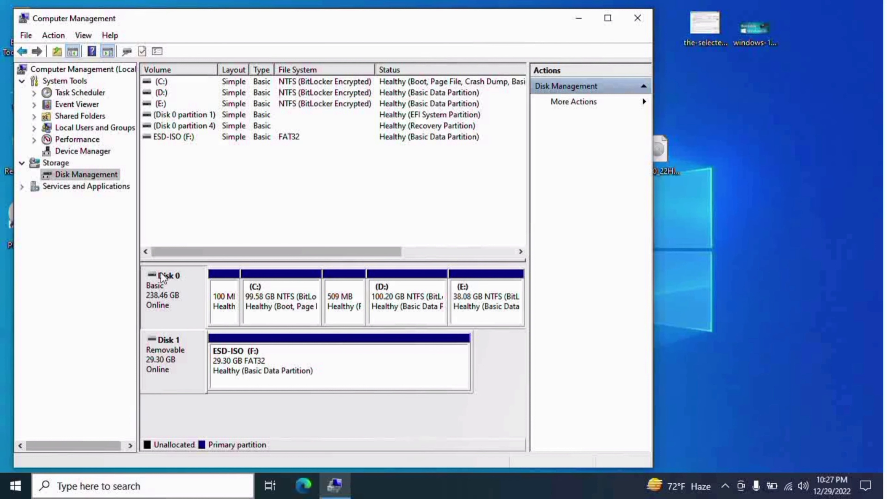
right_click(168, 289)
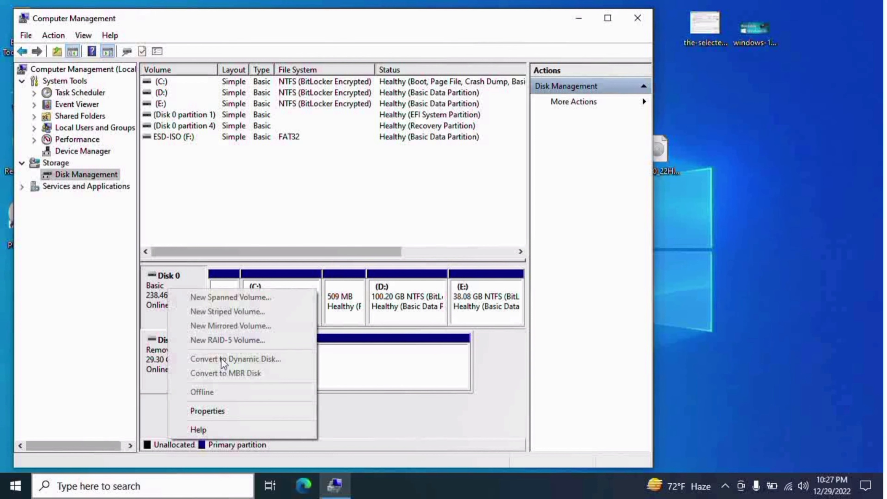
left_click(230, 414)
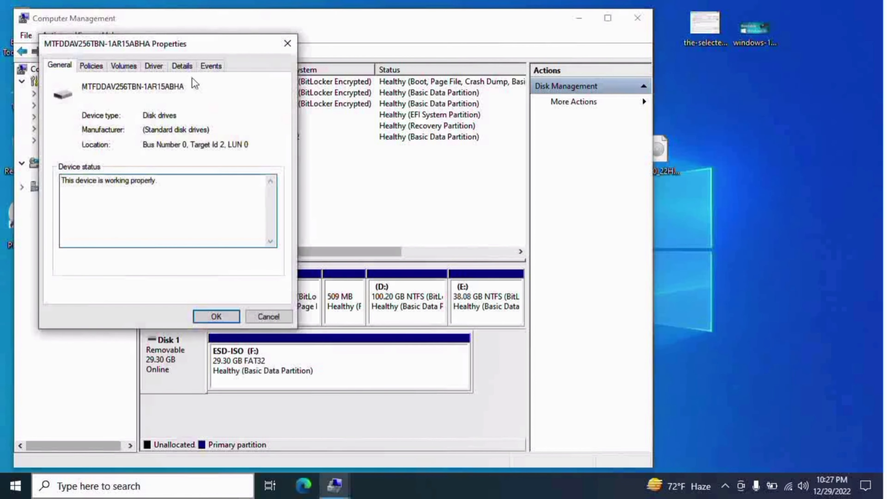
left_click(123, 67)
left_click_drag(134, 46, 235, 60)
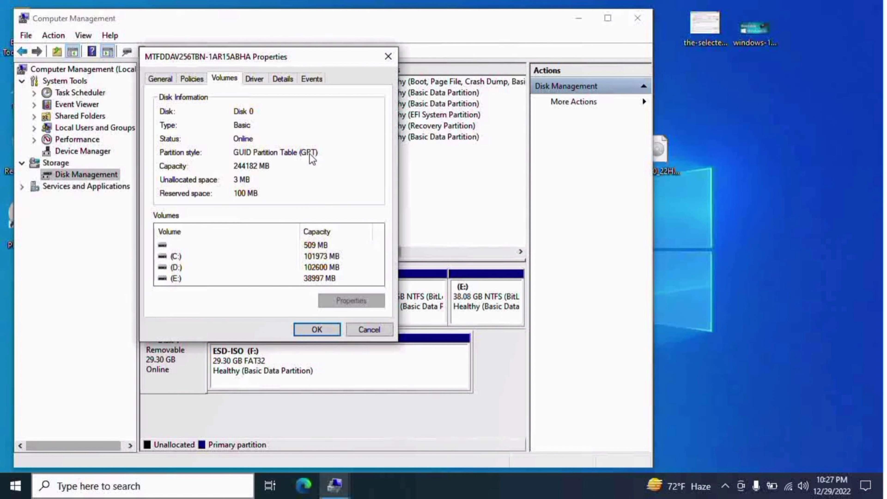
left_click(640, 19)
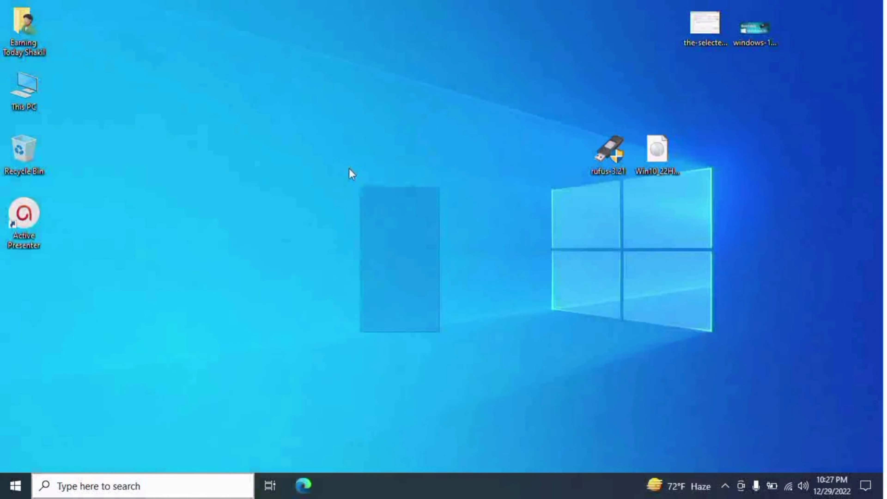
View the GPT partition style error image from the desktop again and close it.
right_click(330, 90)
left_click(354, 131)
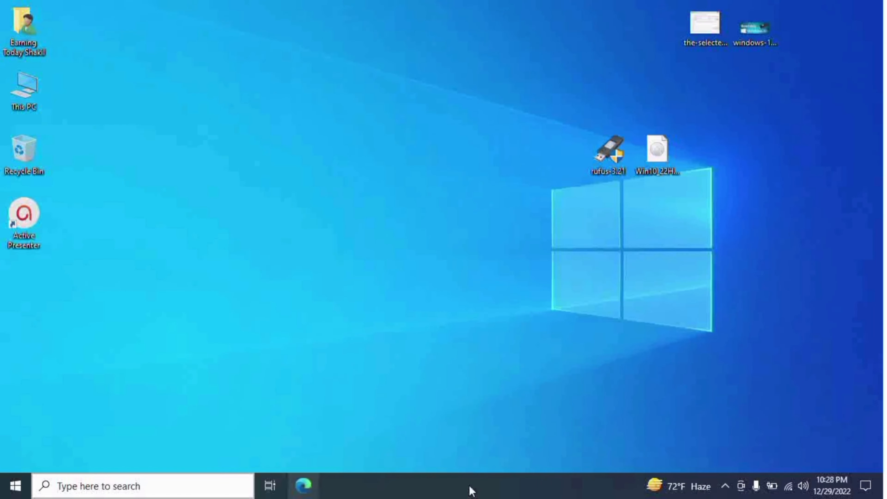
double_click(701, 33)
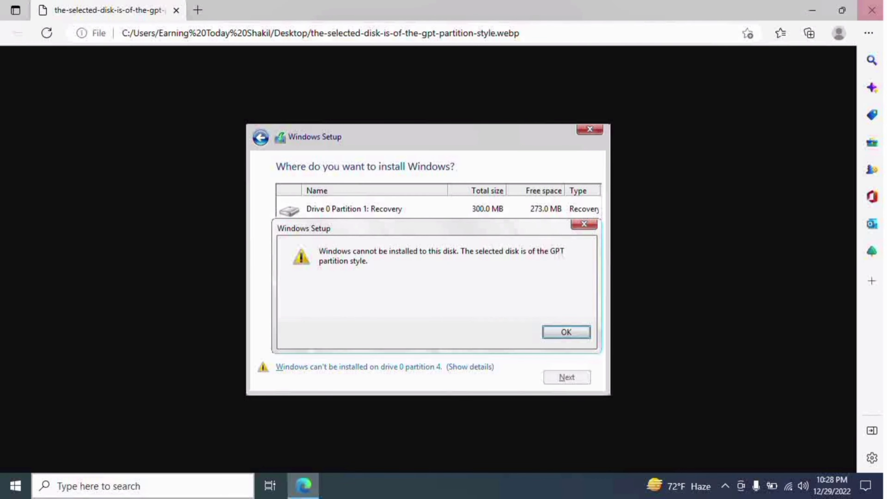
left_click(872, 10)
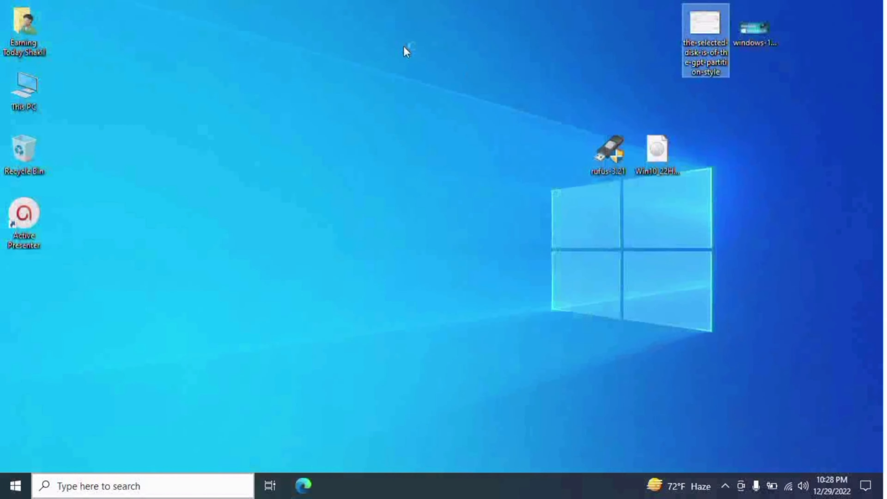
right_click(404, 48)
left_click(438, 85)
right_click(309, 33)
left_click(352, 77)
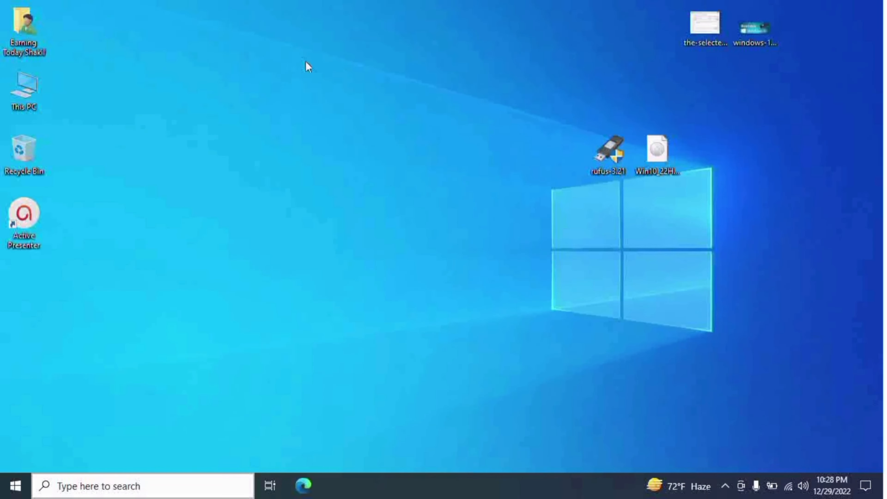
right_click(307, 61)
left_click(349, 99)
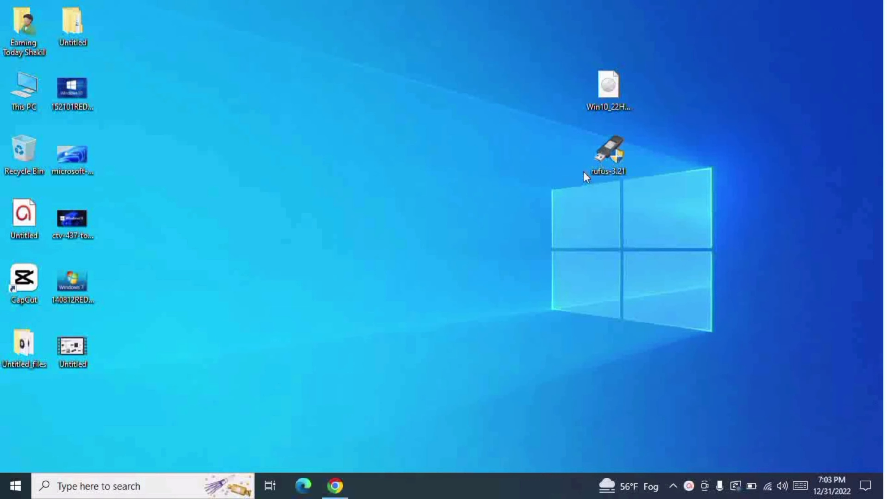
Launch rufus-3.21 from the desktop, allow it to run and check the USB drives offered as device.
left_click(615, 165)
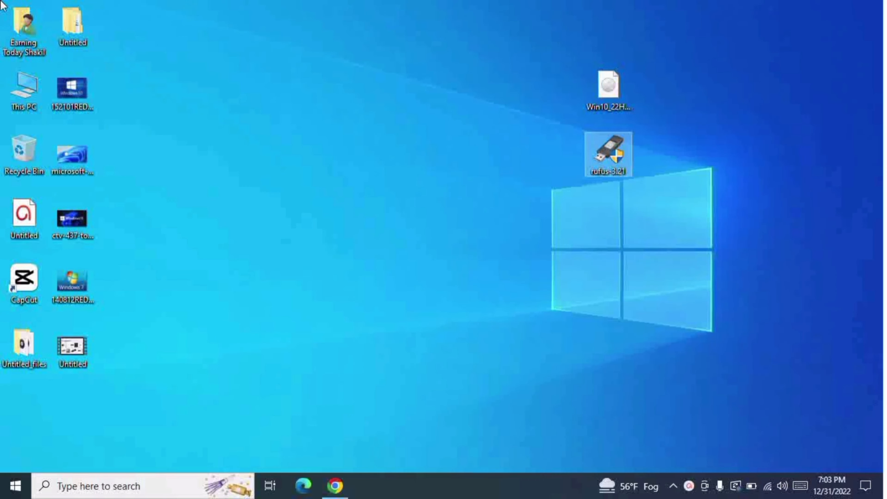
left_click(387, 336)
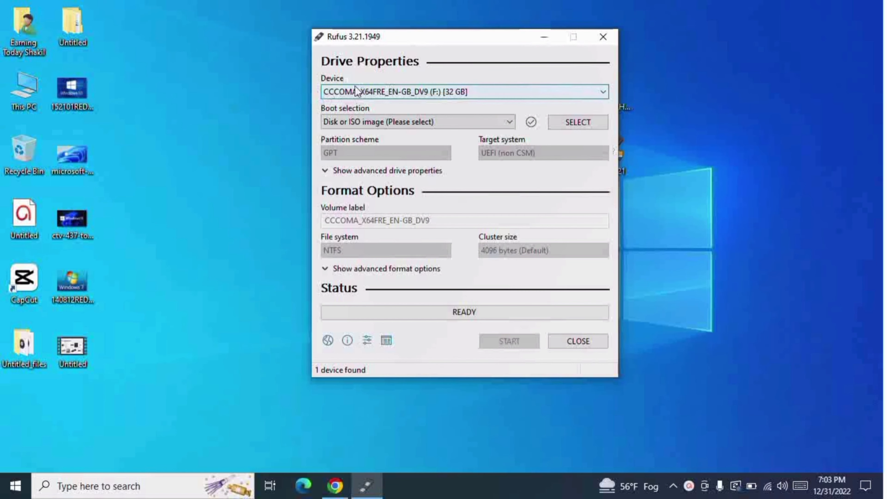
left_click(363, 91)
left_click(381, 91)
Close Rufus and quick-format the USB drive CCCOMA_X64FRE_EN-GB_DV9 (F:) from This PC as NTFS with 4096-byte allocation units.
double_click(20, 81)
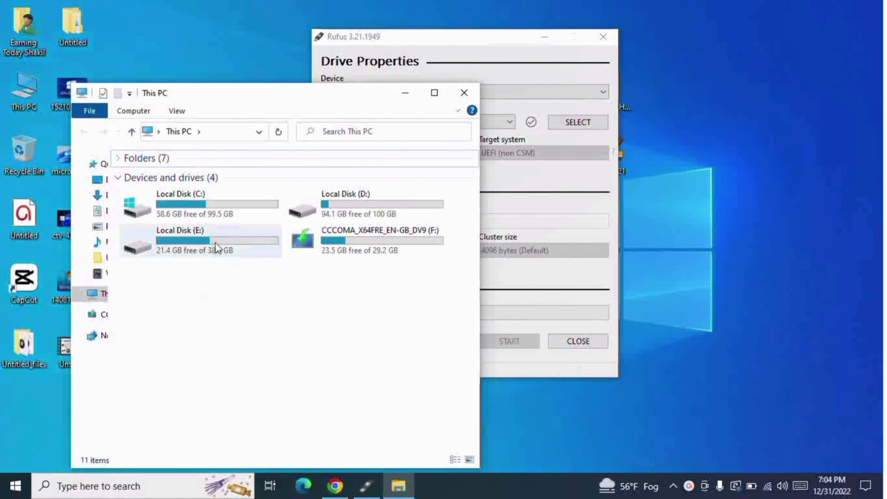
left_click(331, 241)
right_click(331, 241)
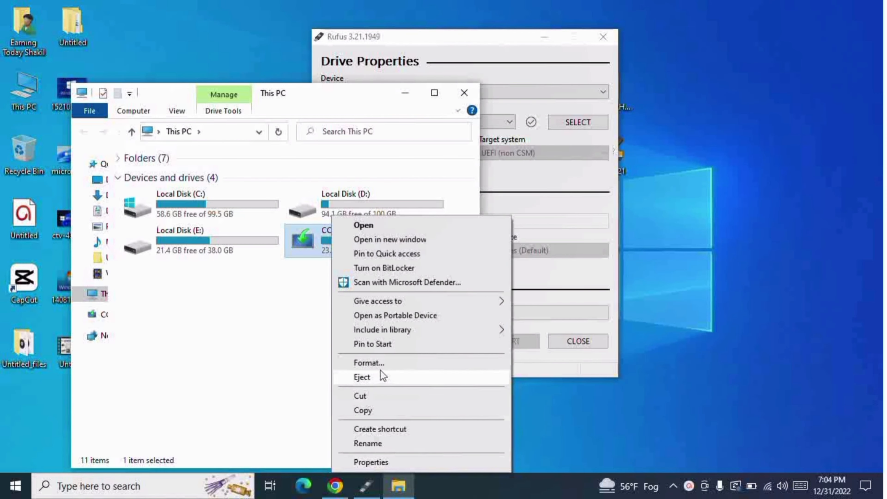
left_click(382, 366)
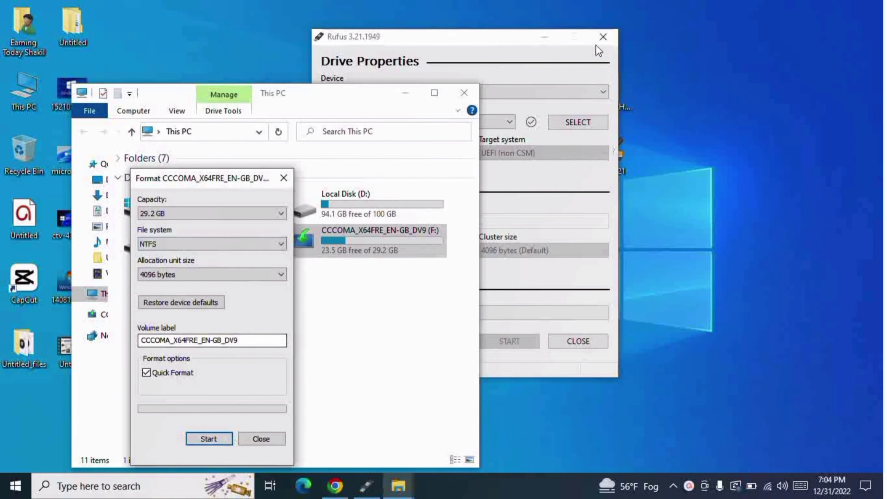
left_click(602, 37)
left_click(217, 439)
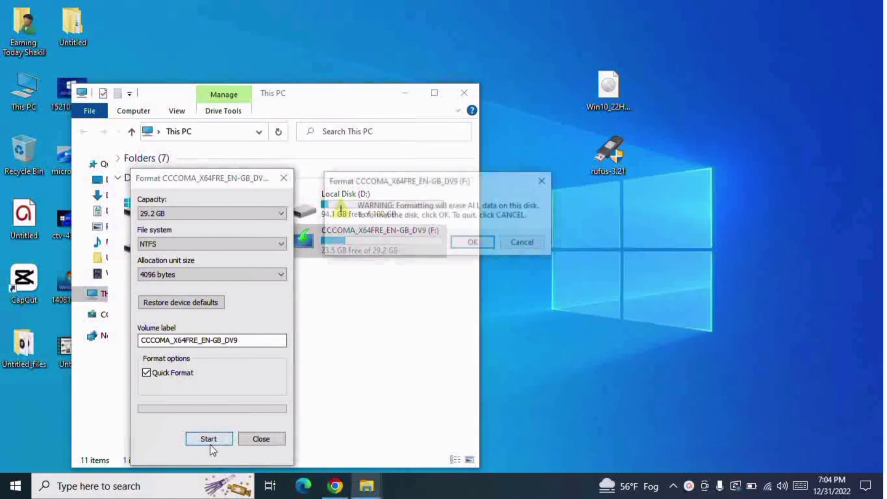
left_click(474, 242)
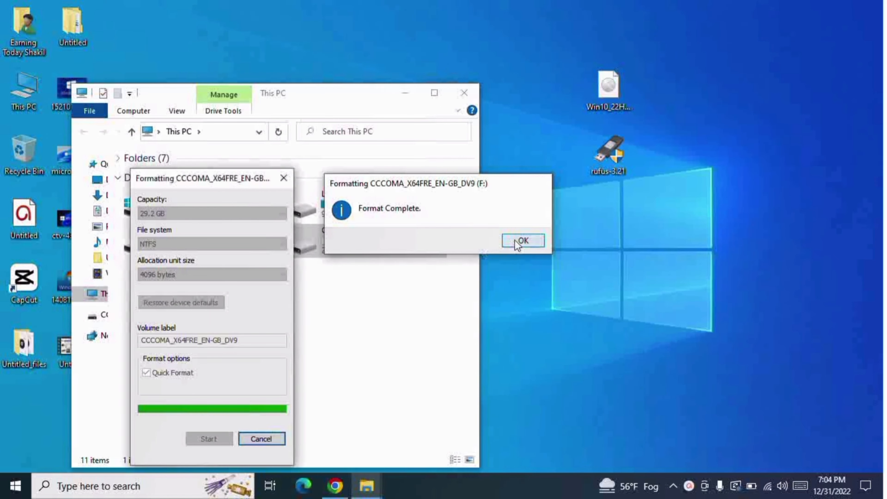
left_click(522, 240)
left_click(283, 177)
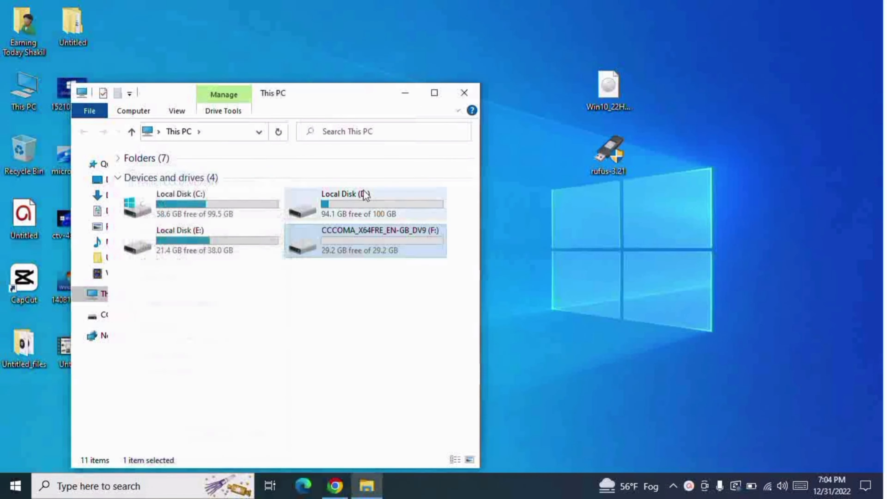
left_click(464, 93)
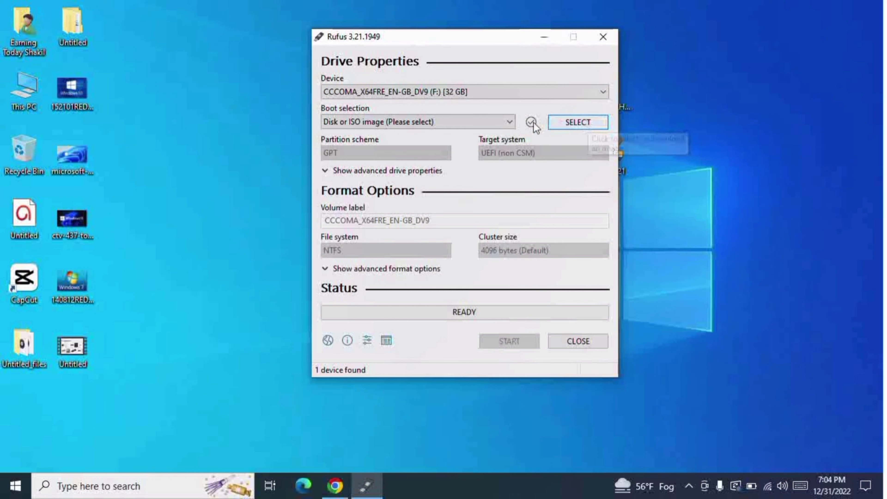
Load Win10_22H2_EnglishInternational_x64 from the desktop as the boot image in Rufus.
left_click(584, 123)
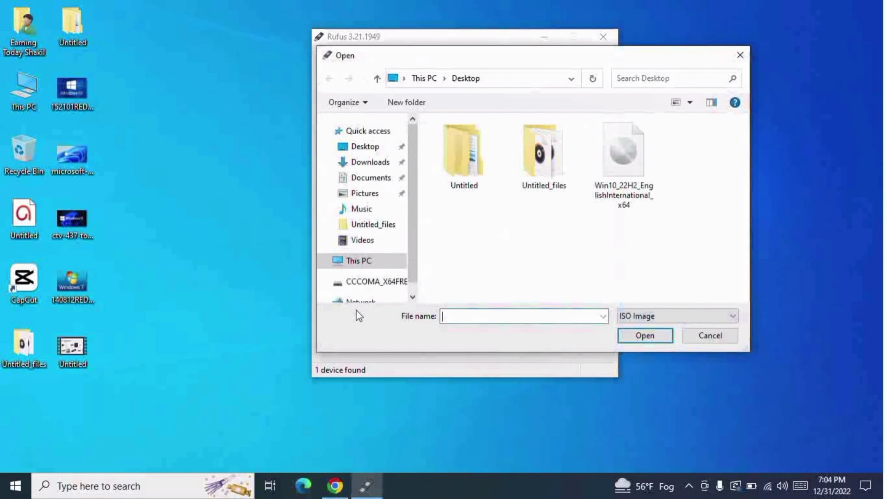
left_click(621, 170)
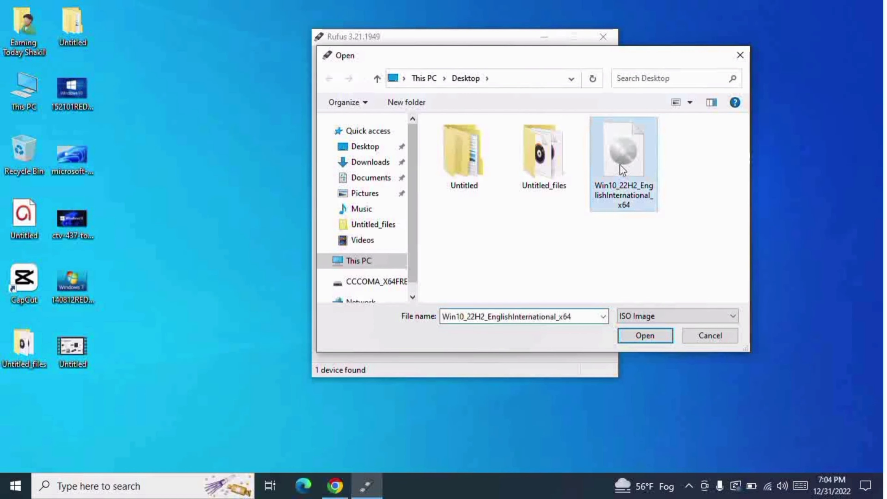
left_click(639, 337)
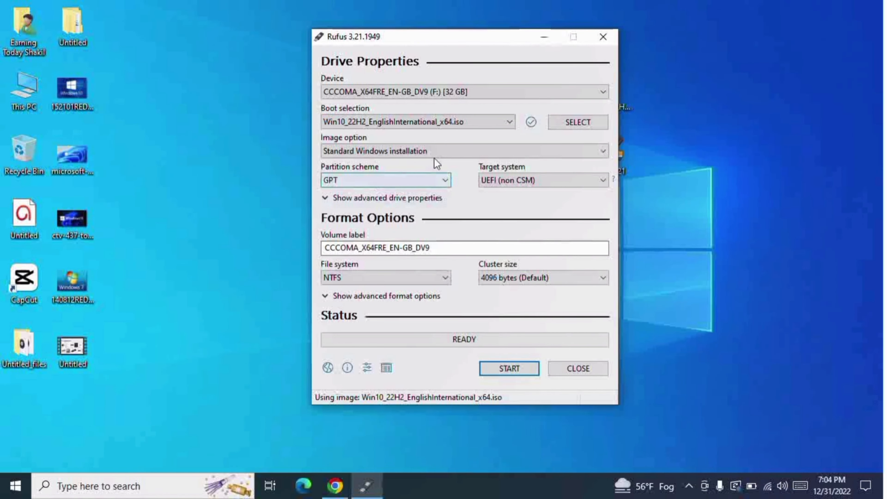
Choose GPT as the partition scheme for the bootable USB drive.
left_click(353, 181)
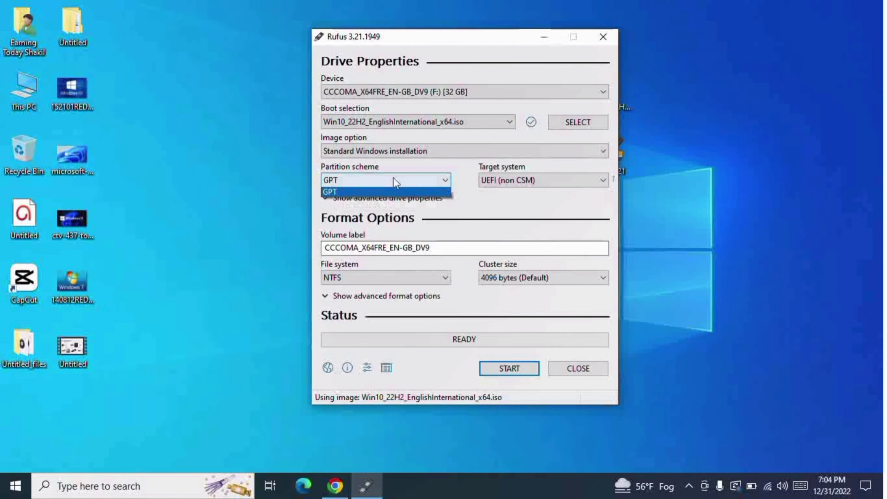
left_click(334, 202)
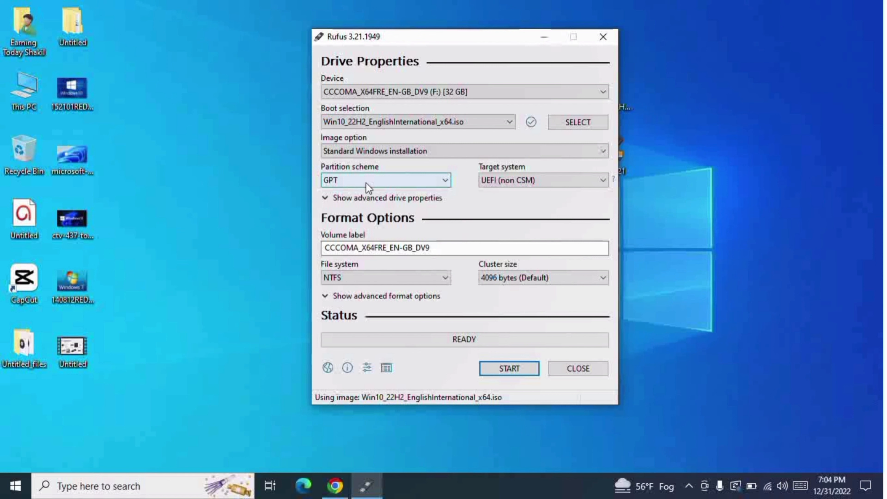
left_click(366, 183)
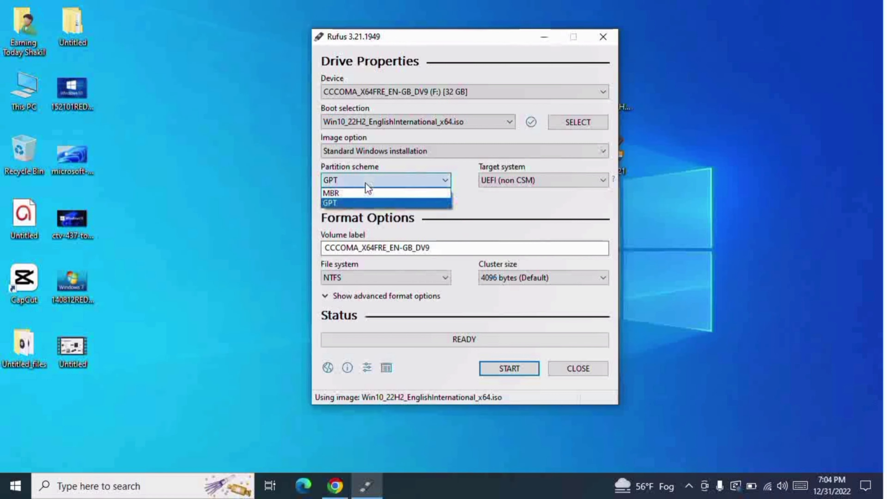
left_click(338, 203)
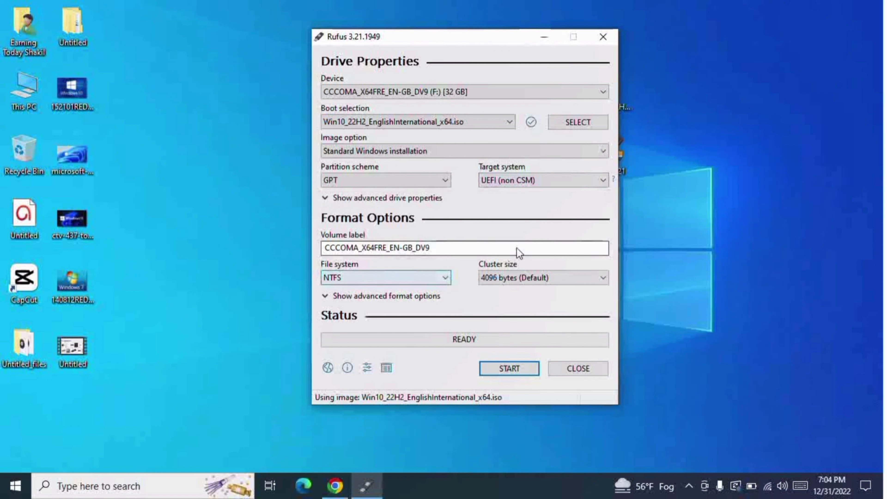
Start writing the Windows 10 image to the USB drive with no installation customizations ticked, and accept erasing all data on it.
left_click_drag(433, 248, 263, 238)
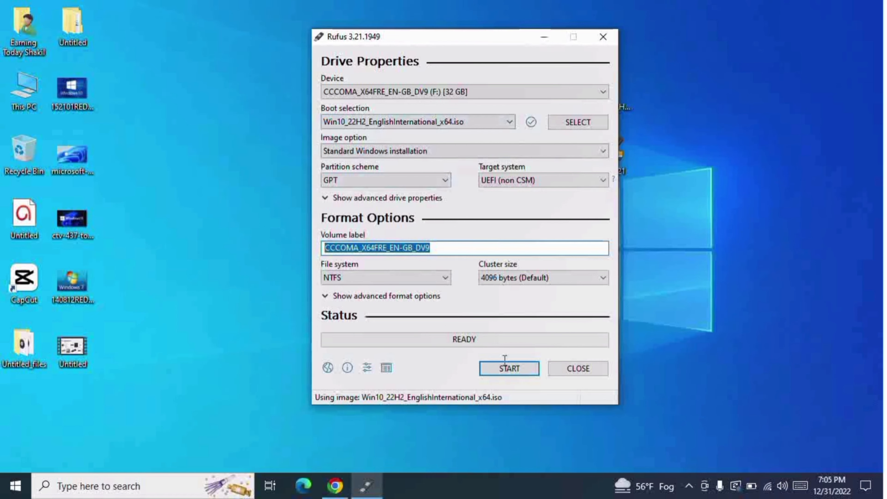
left_click(510, 370)
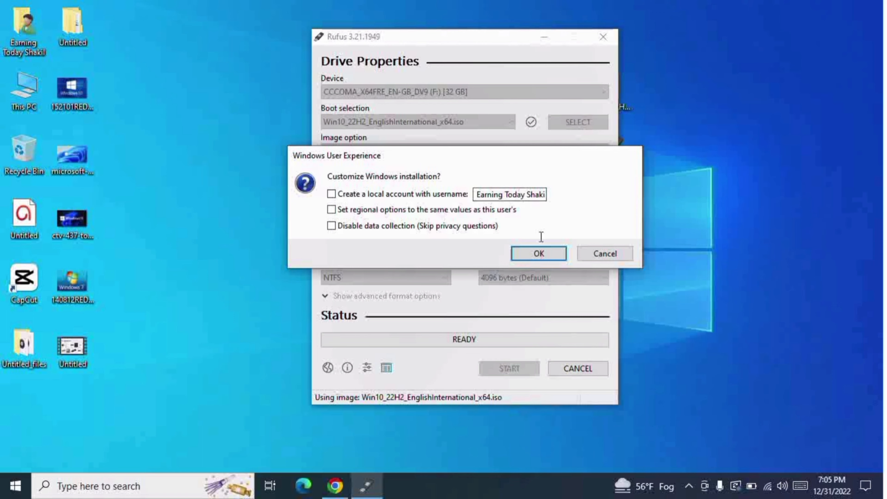
left_click(540, 254)
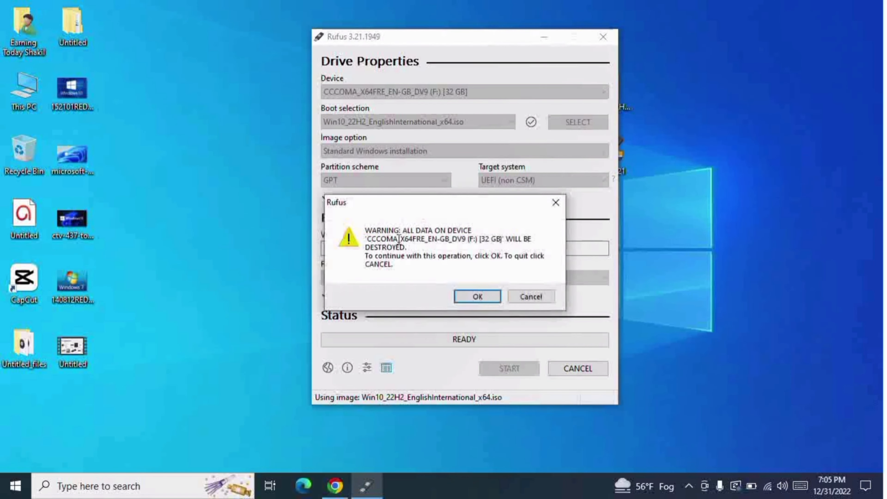
left_click(478, 296)
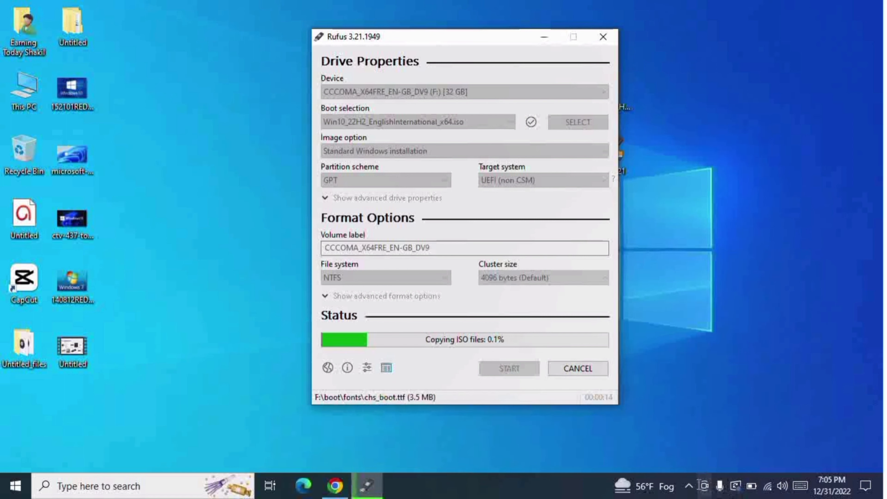
left_click(689, 486)
left_click(690, 461)
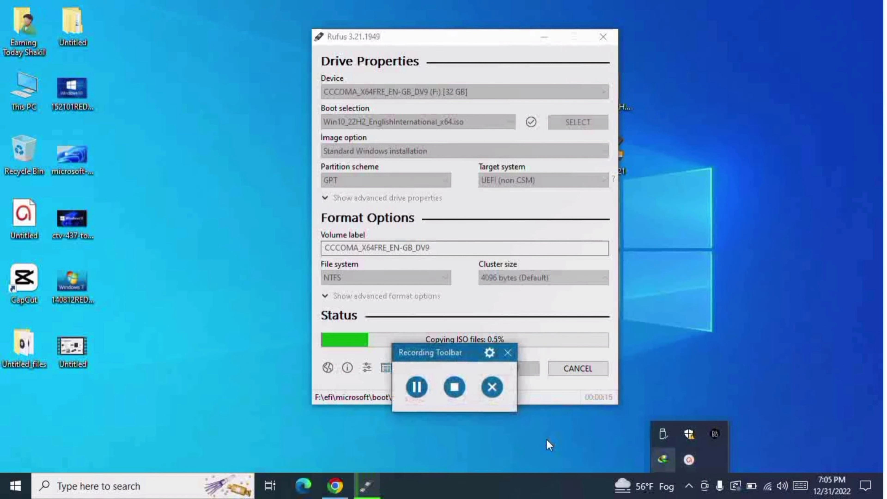
left_click_drag(432, 354, 791, 304)
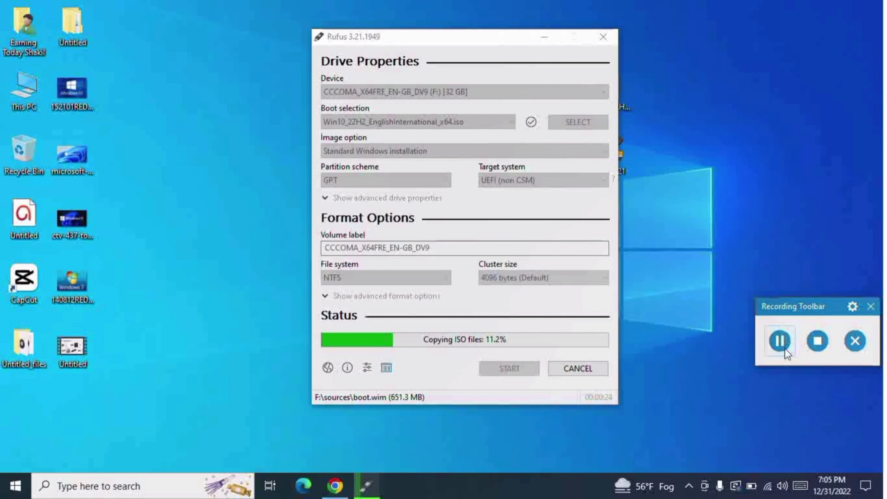
left_click(779, 342)
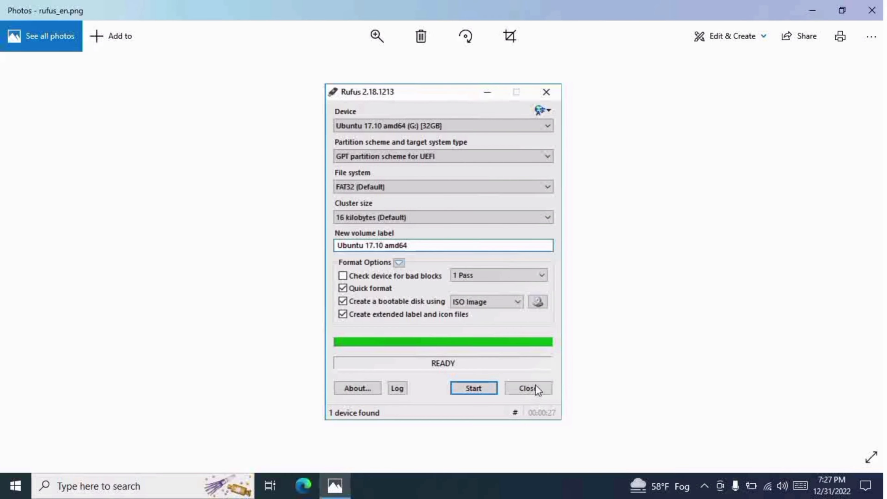
Close the rufus_en.png picture, refresh the desktop and open This PC to check the USB drive (F:).
left_click(872, 11)
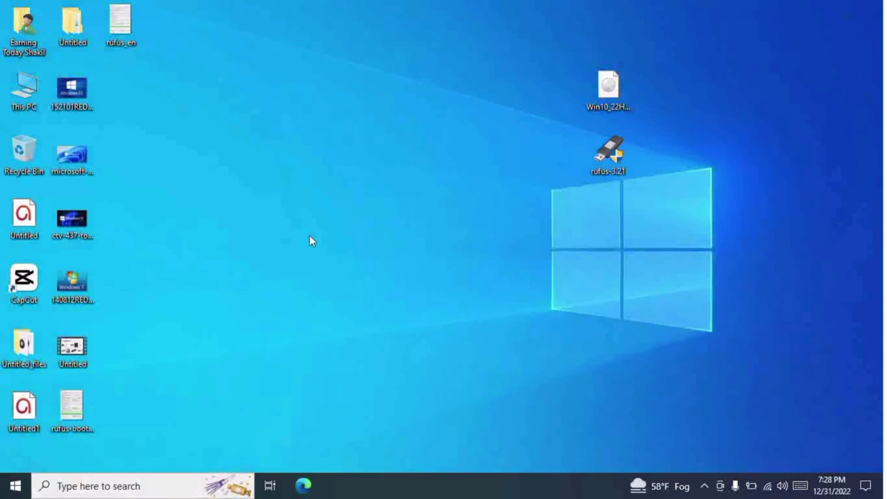
right_click(312, 240)
left_click(344, 274)
double_click(31, 94)
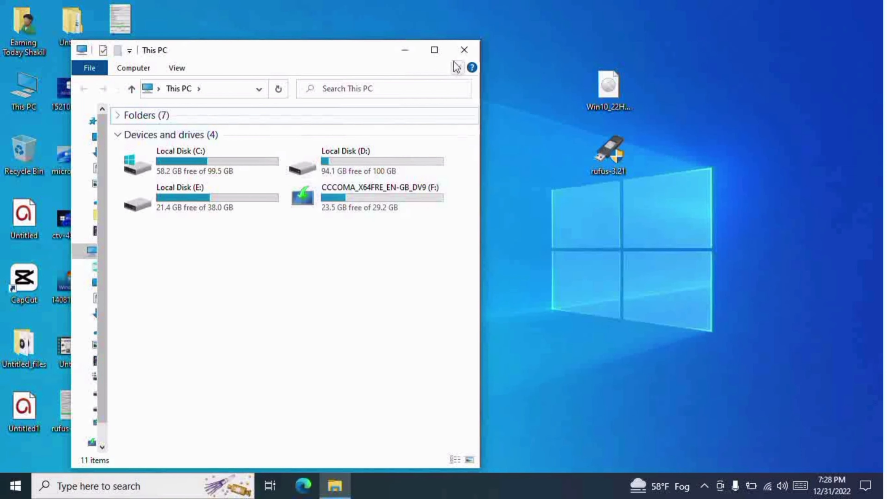
right_click(546, 211)
left_click(583, 253)
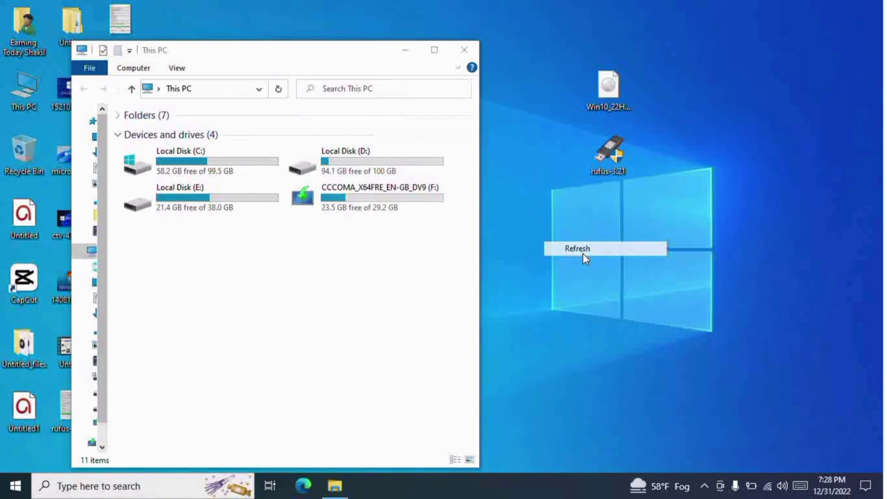
right_click(558, 197)
left_click(594, 235)
right_click(537, 206)
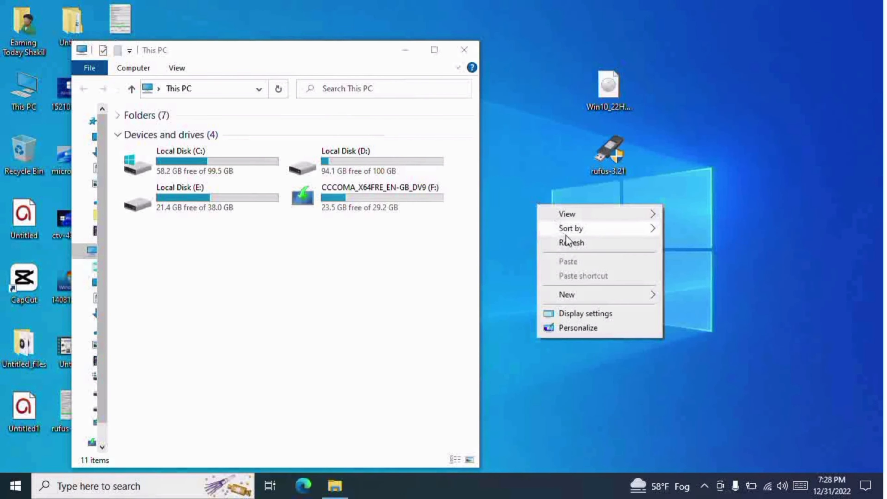
left_click(569, 245)
right_click(546, 206)
left_click(584, 244)
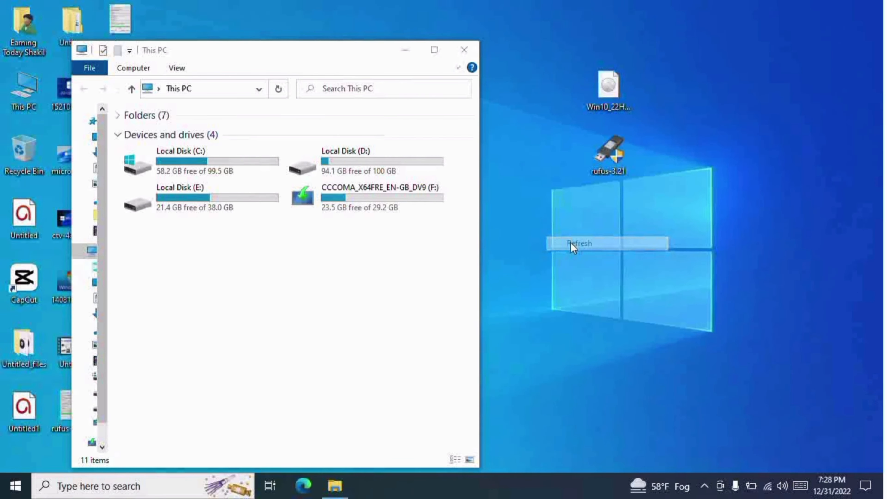
right_click(544, 225)
left_click(577, 262)
right_click(529, 216)
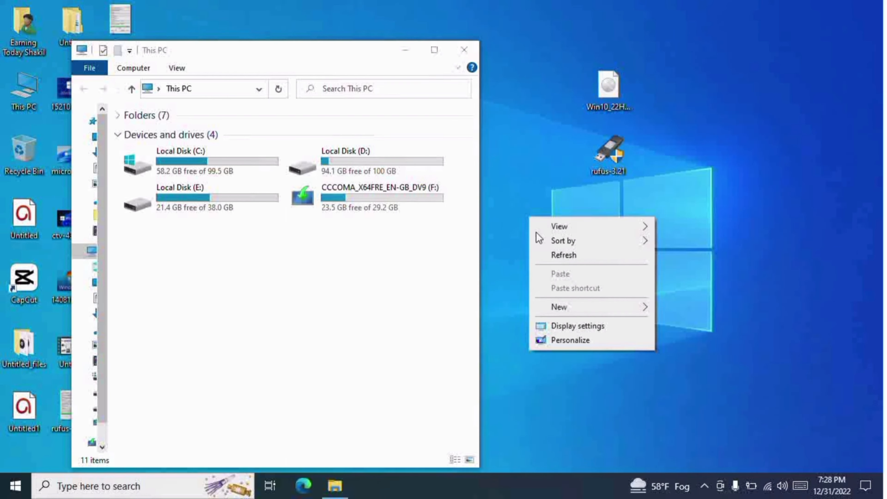
left_click(561, 254)
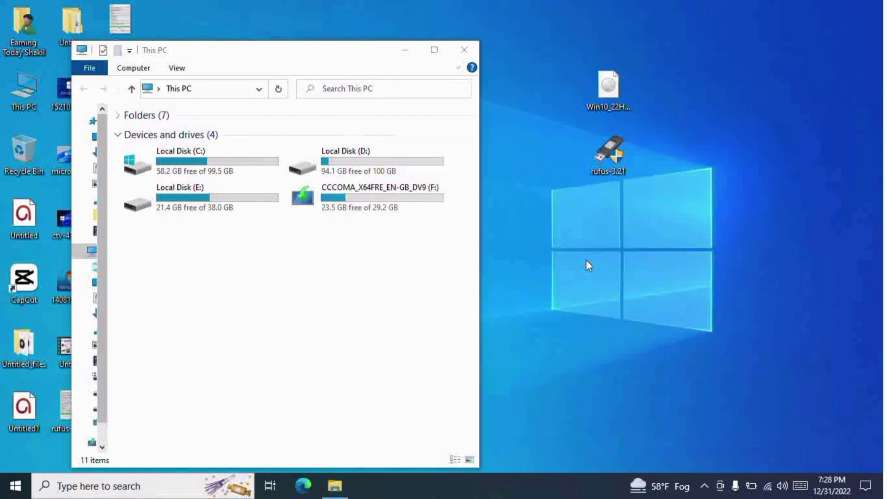
right_click(555, 209)
left_click(595, 250)
right_click(557, 190)
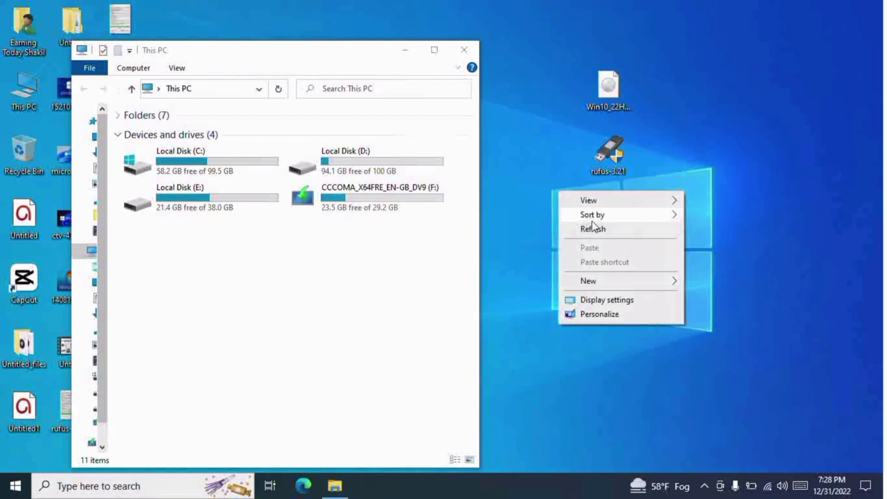
left_click(580, 228)
right_click(546, 207)
left_click(577, 247)
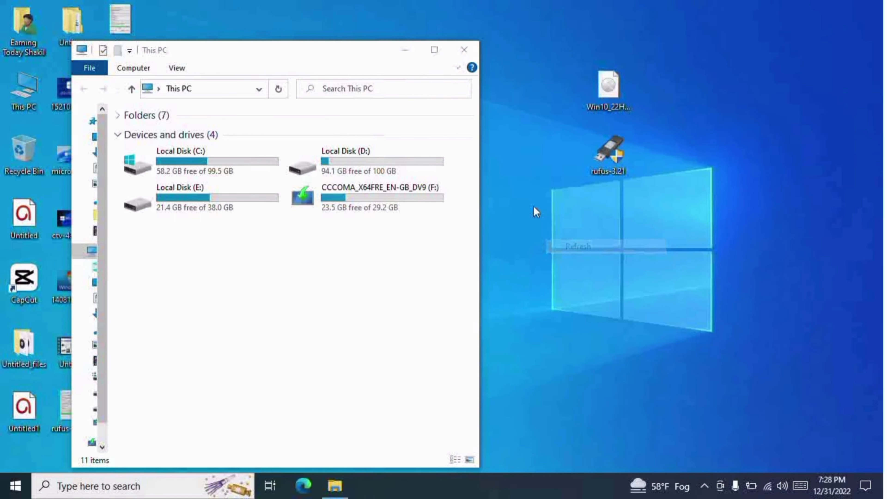
right_click(534, 207)
left_click(576, 244)
right_click(522, 212)
left_click(548, 244)
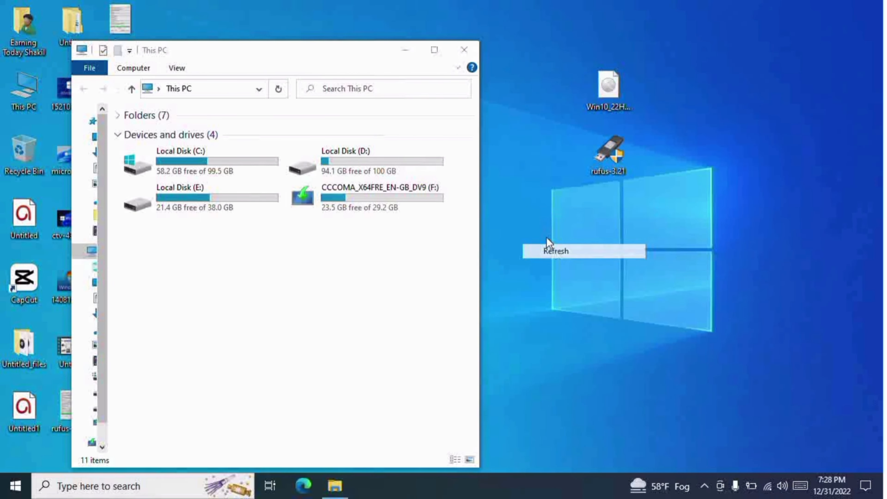
right_click(526, 203)
left_click(560, 244)
Close the This PC window and refresh the desktop.
left_click(469, 49)
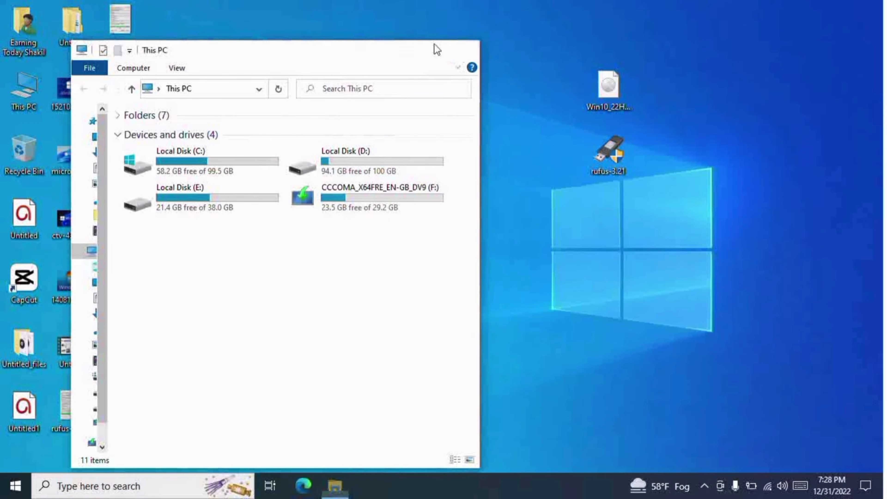
right_click(365, 31)
left_click(428, 71)
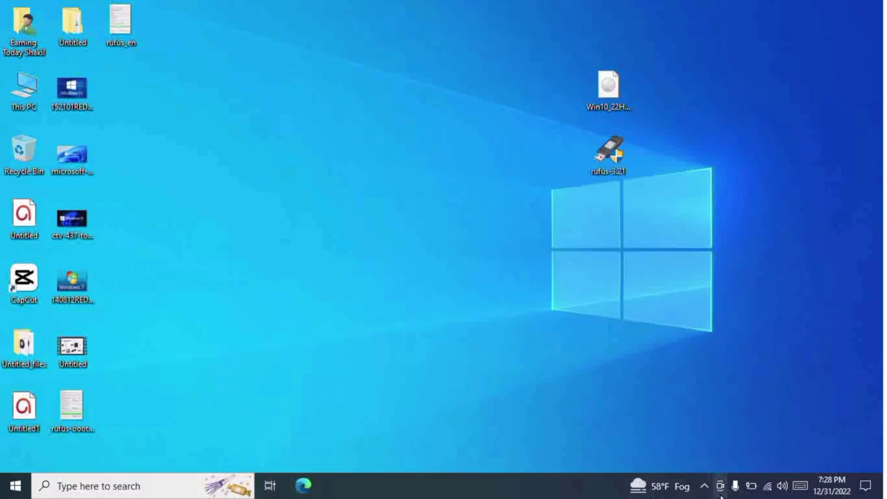
left_click(704, 486)
left_click(709, 462)
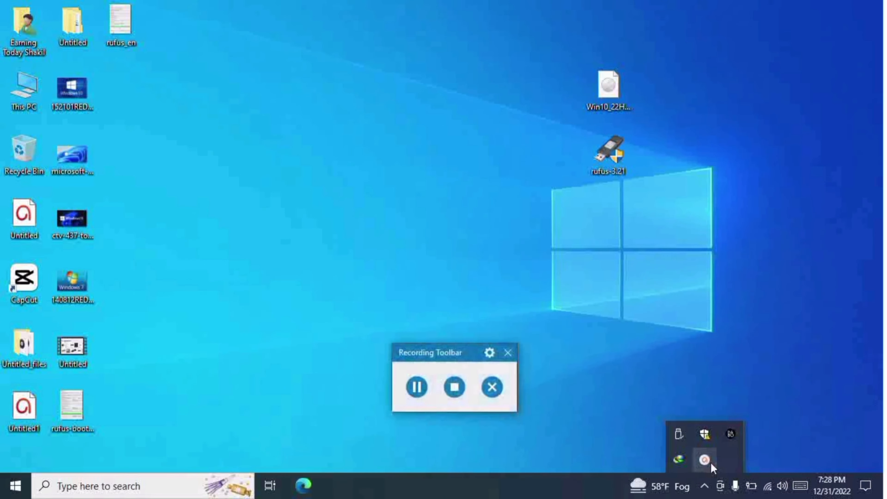
left_click_drag(449, 350, 763, 261)
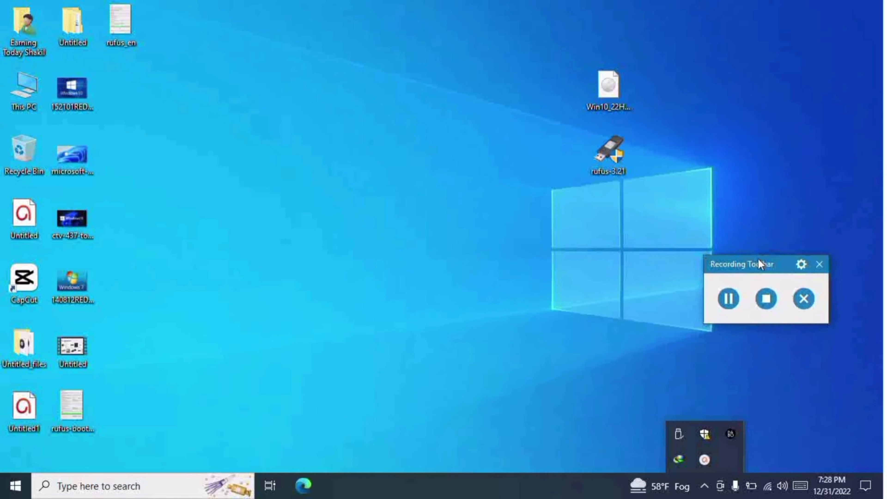
right_click(402, 160)
left_click(437, 201)
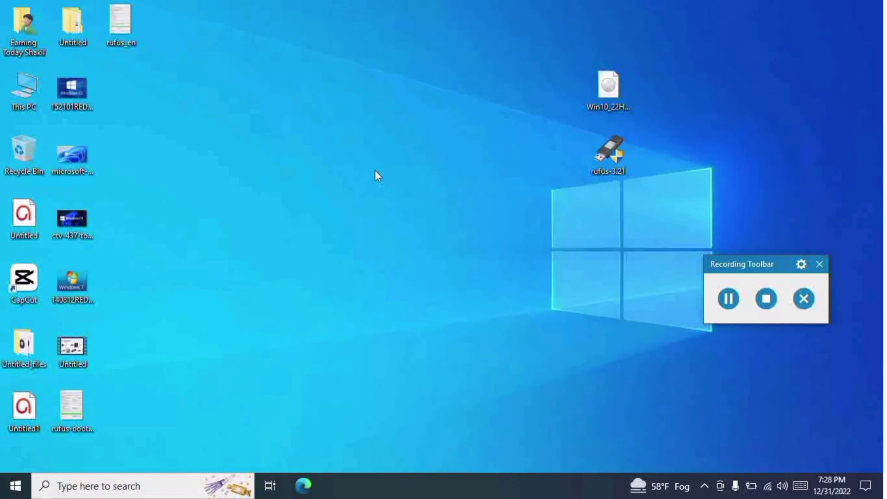
right_click(376, 170)
left_click(405, 206)
left_click(766, 300)
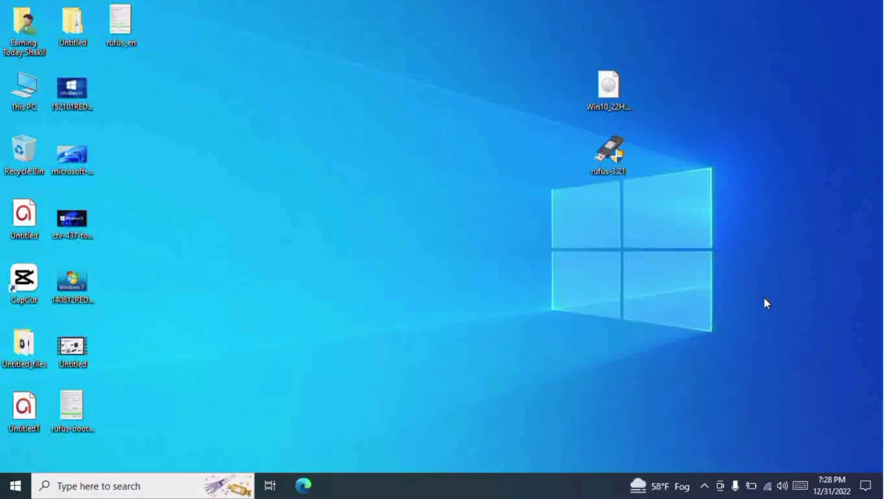